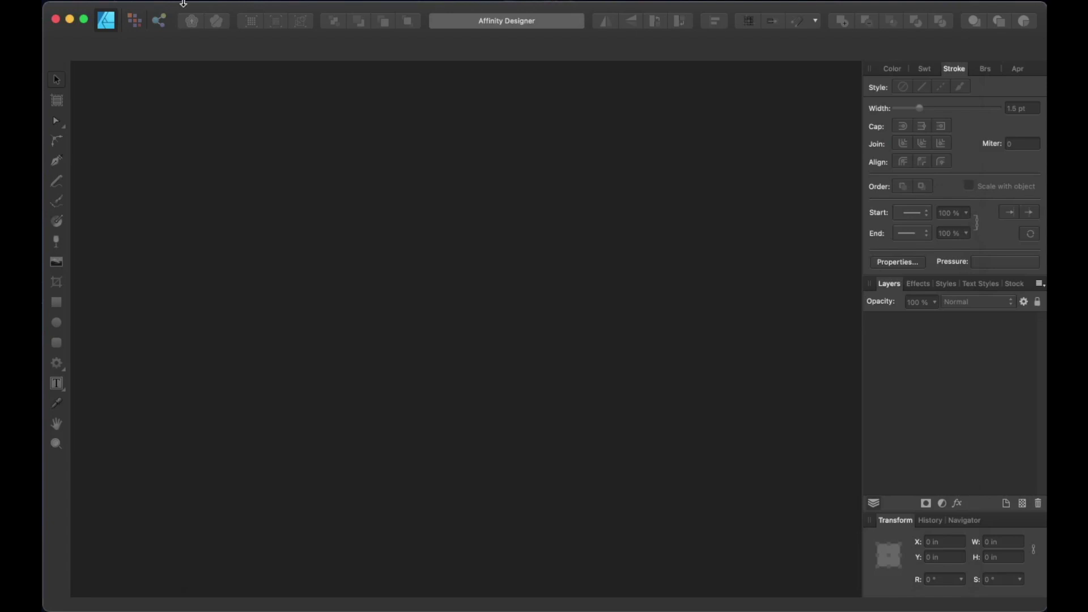
Step: Create a new document from the iPhone X/XS device preset at 375 × 812 pt
click(183, 1)
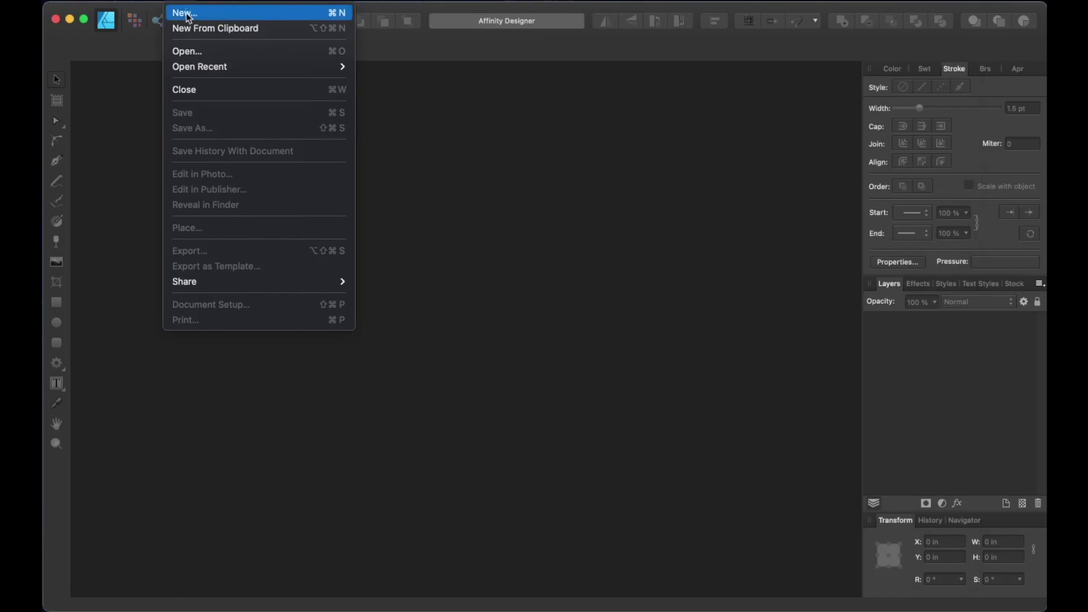
click(186, 14)
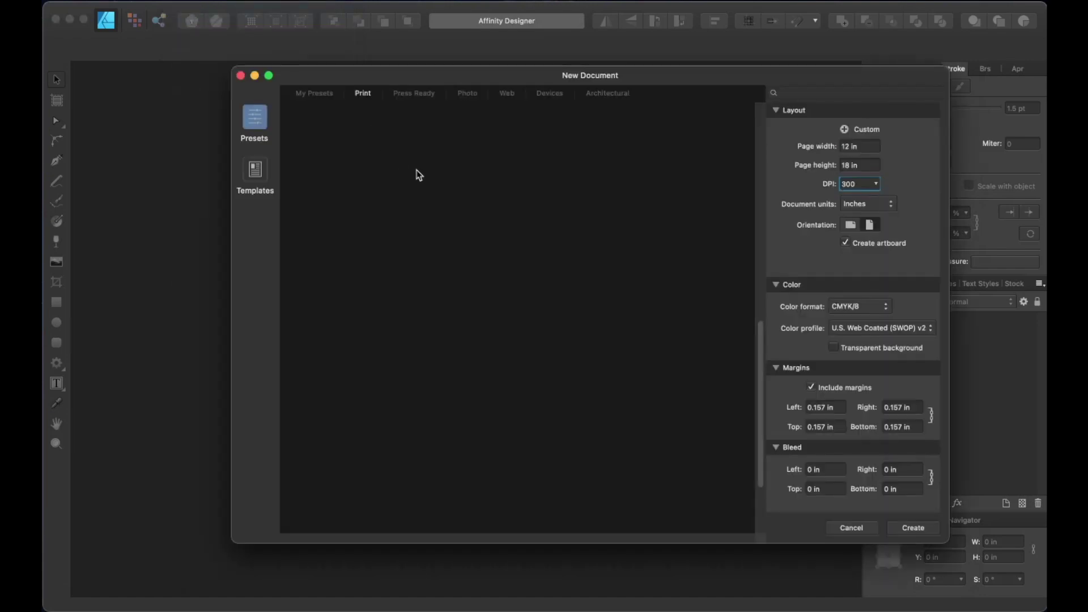
click(544, 95)
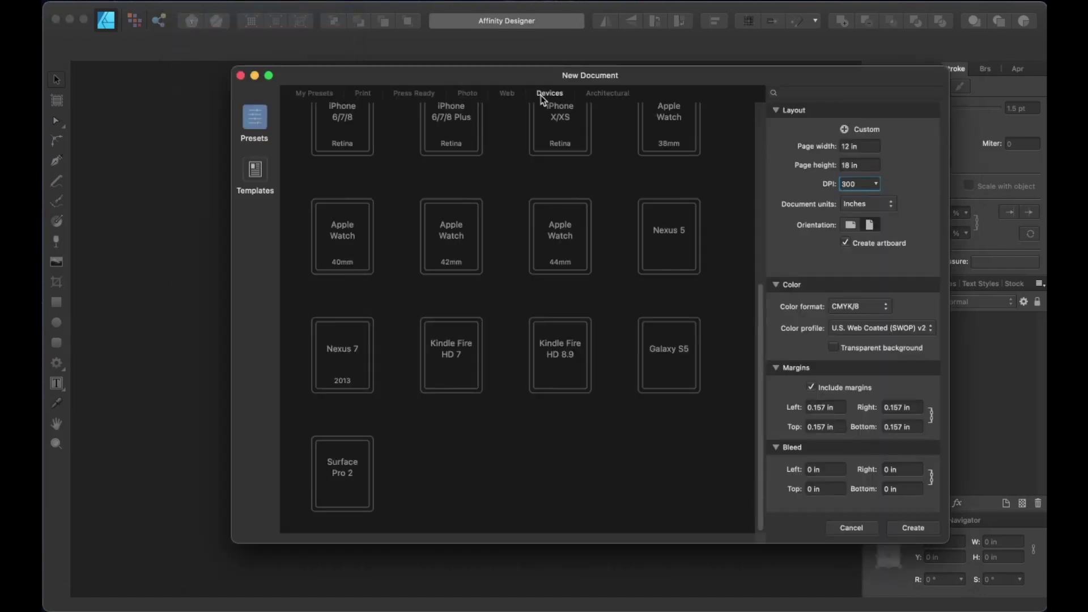
scroll(538, 273, up, 5)
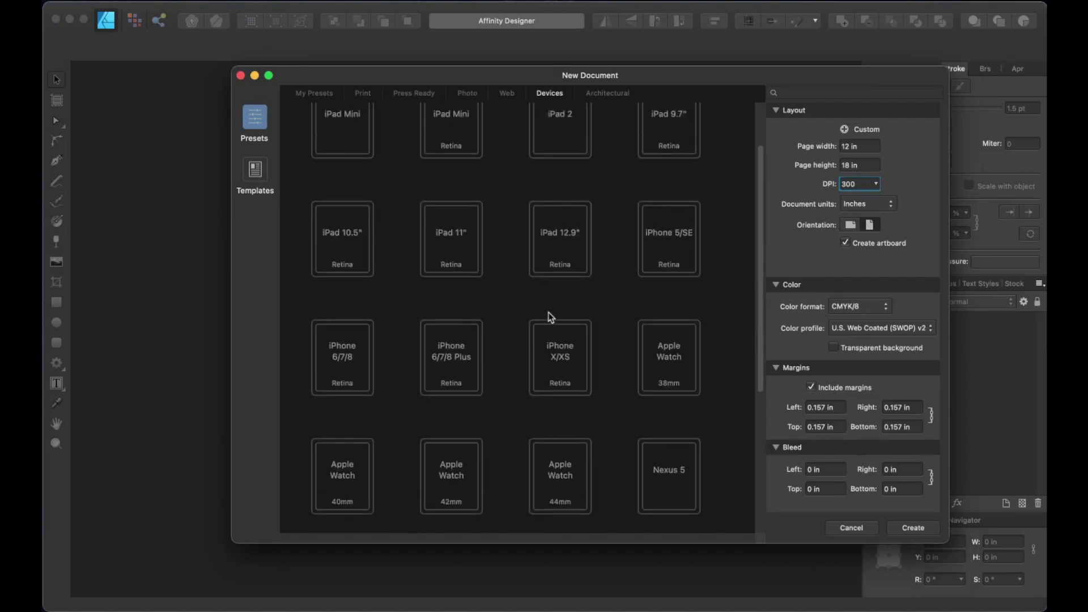
click(564, 358)
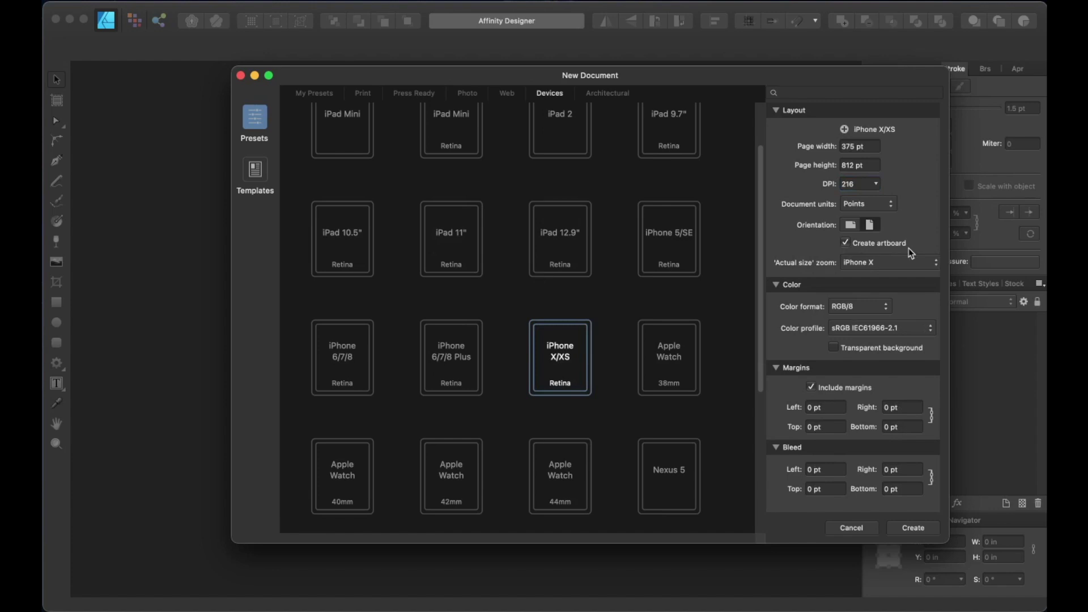
click(905, 528)
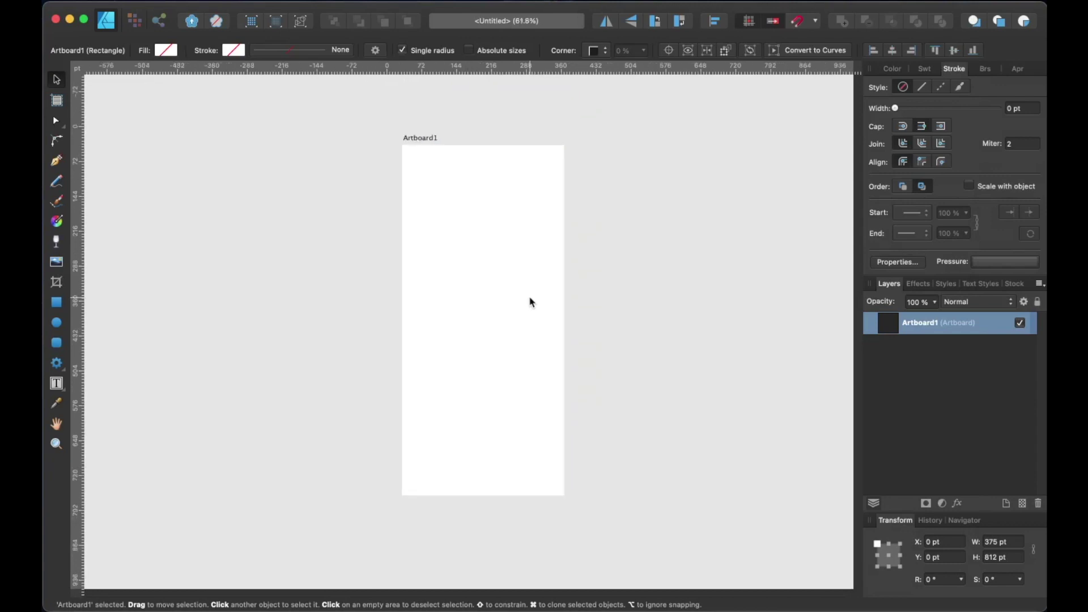
Step: Duplicate the artboard twice, placing the copies in a row to its right
scroll(617, 297, down, 2)
drag(620, 299, 500, 318)
click(373, 318)
drag(372, 317, 512, 314)
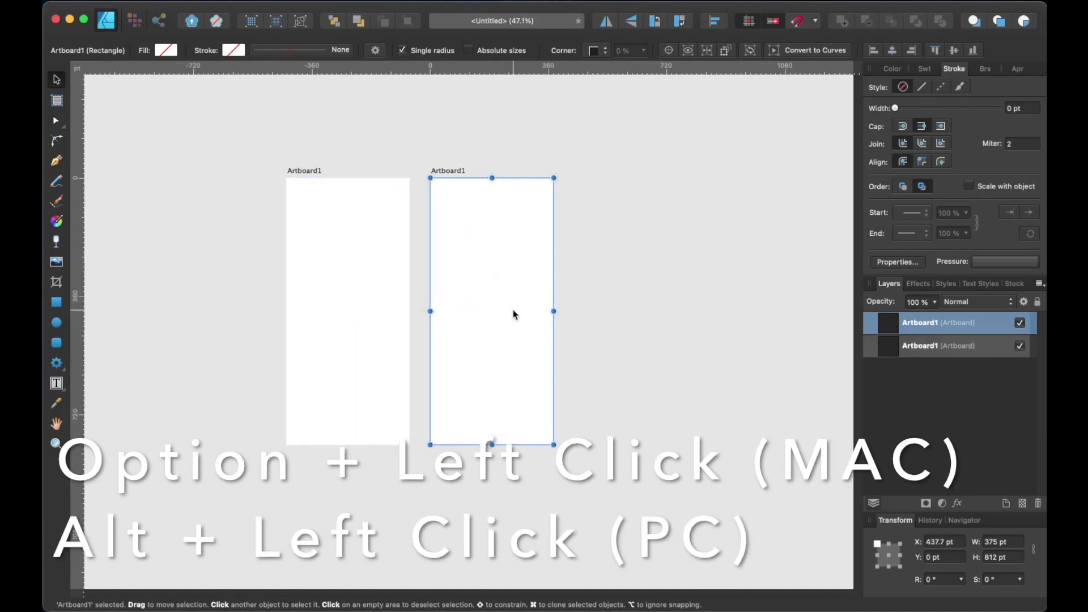
alt+click(513, 315)
drag(503, 309, 651, 298)
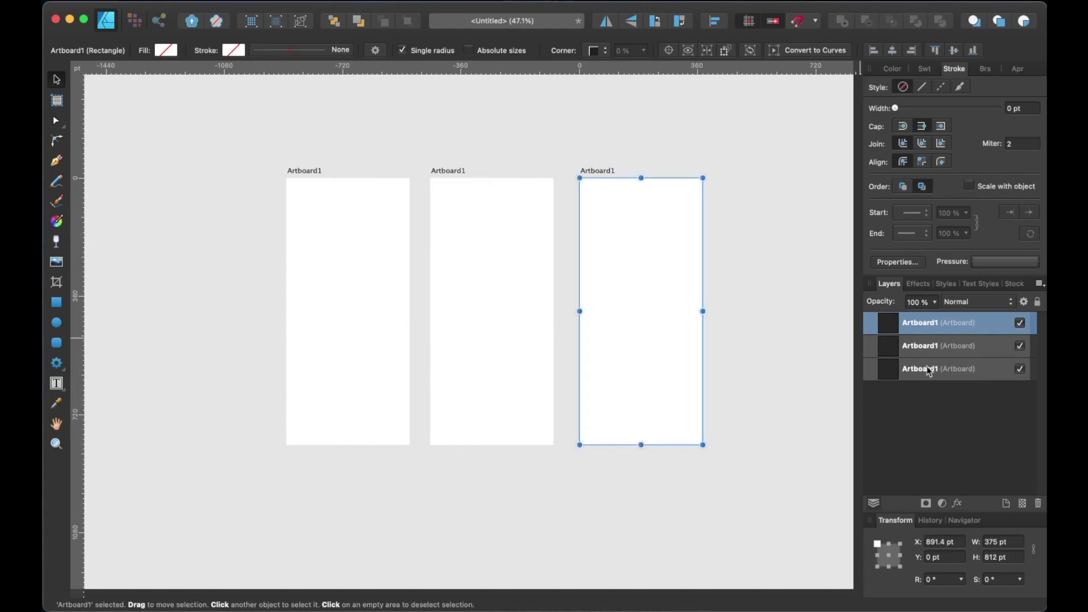
Step: Space all three artboards evenly horizontally and apply the alignment
shift+click(929, 369)
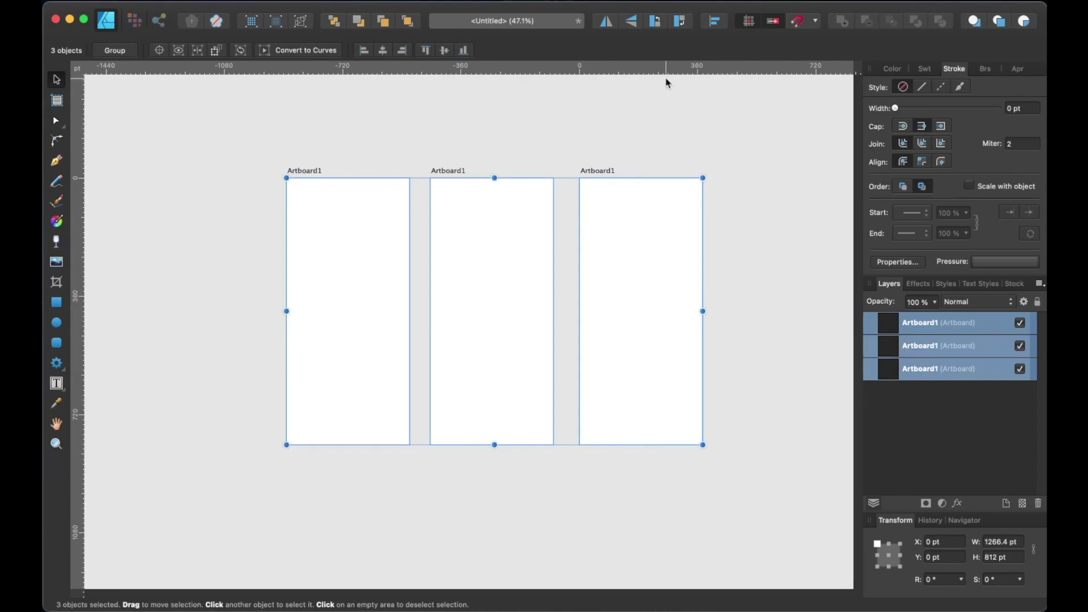
click(715, 22)
click(780, 62)
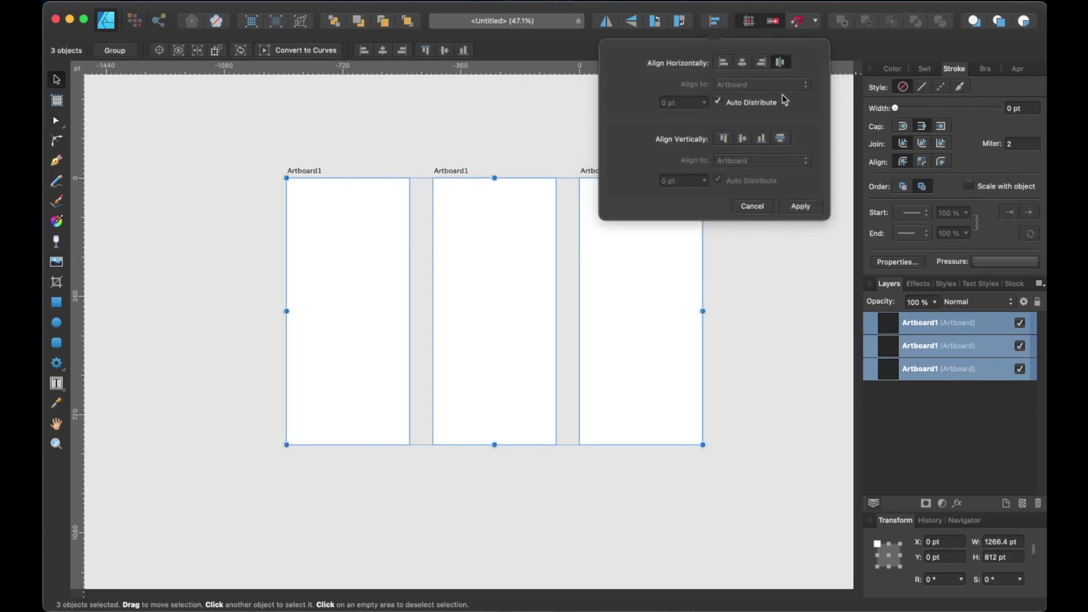
click(801, 208)
click(785, 225)
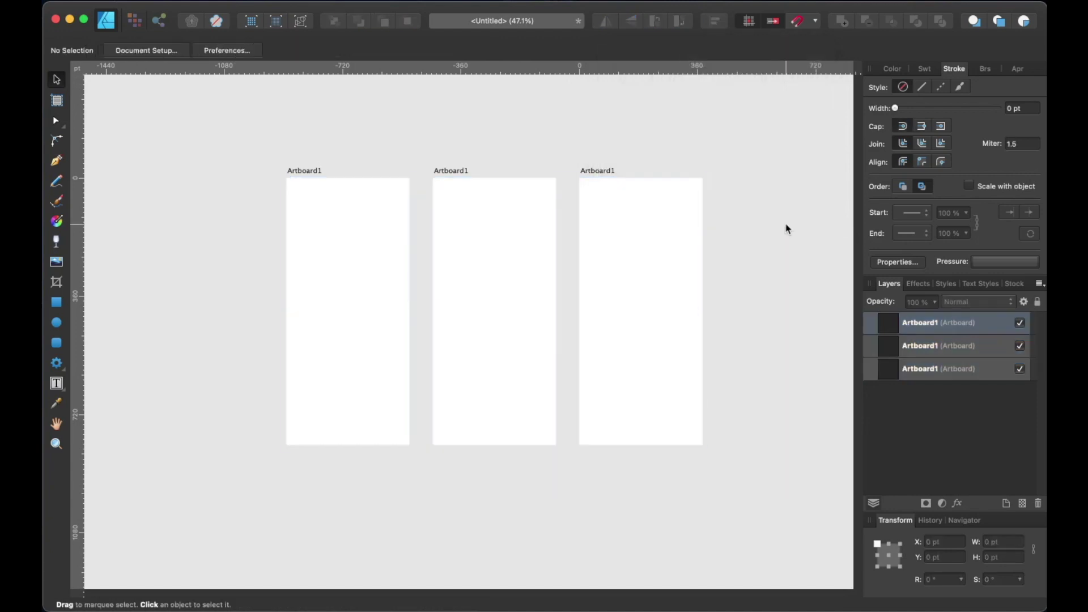
click(933, 372)
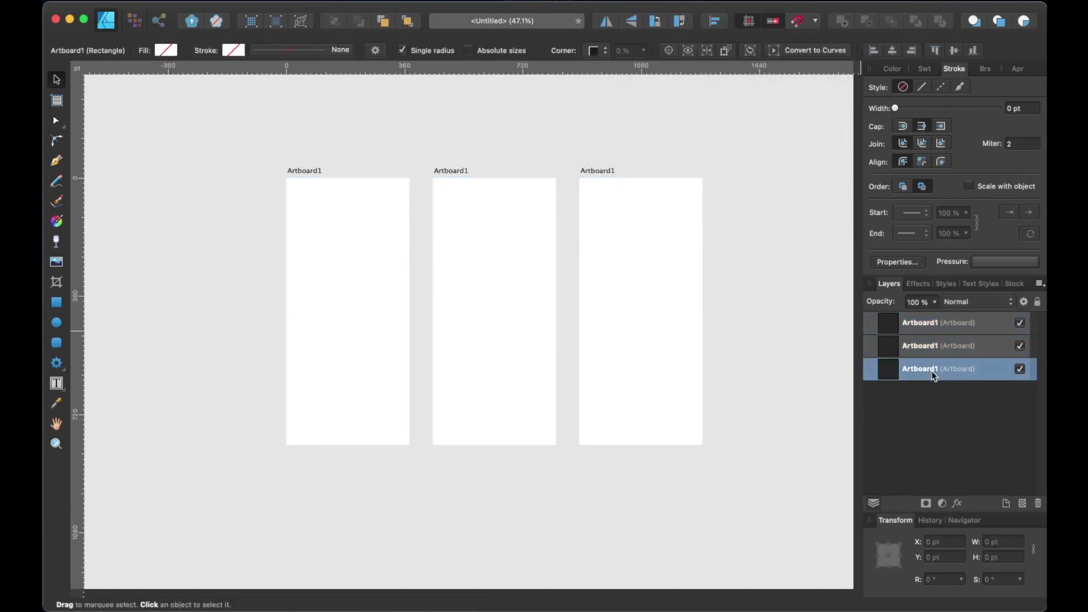
Step: Rename the left artboard to 'Low Fidelity'
double_click(925, 369)
text(Low Fidelity)
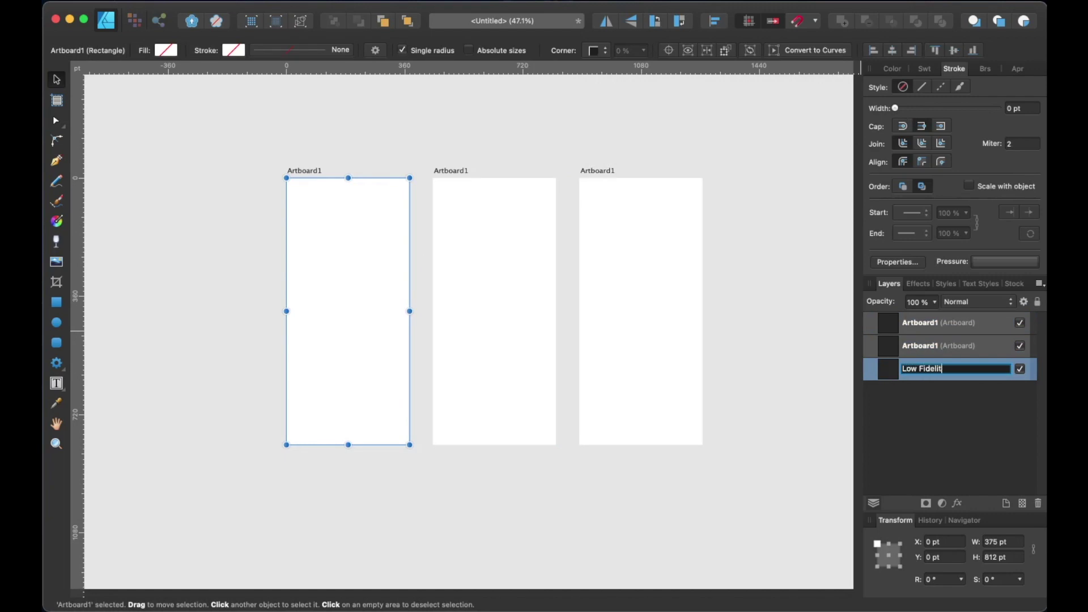
key(Return)
Step: Rename the middle artboard to 'Mid Fidelity'
click(927, 346)
double_click(927, 346)
text(M)
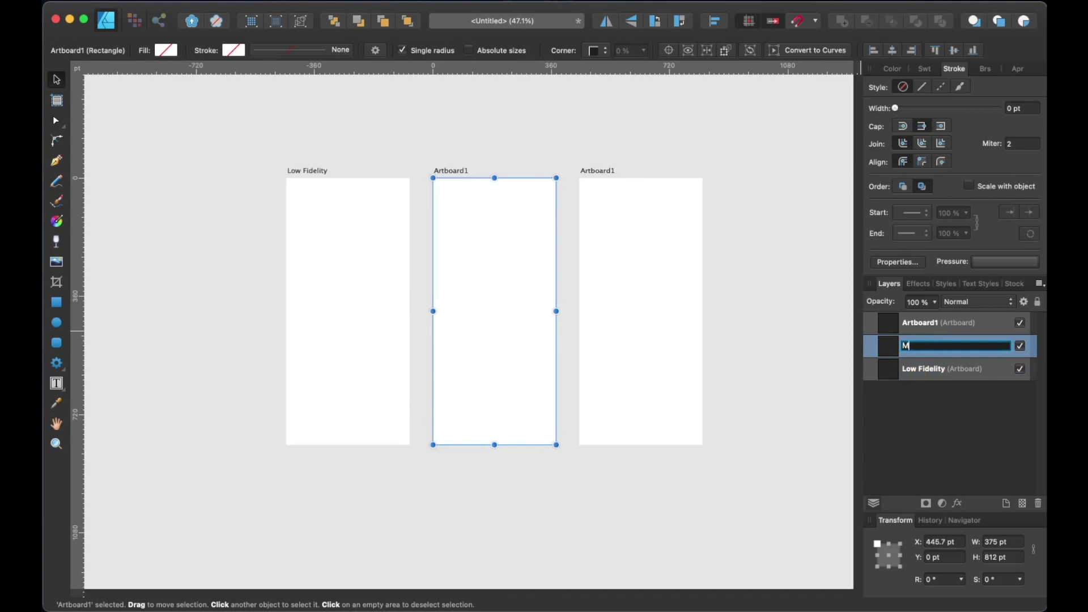
text(id Fidelity)
key(Return)
Step: Rename the right artboard to 'High Fidelity'
click(931, 328)
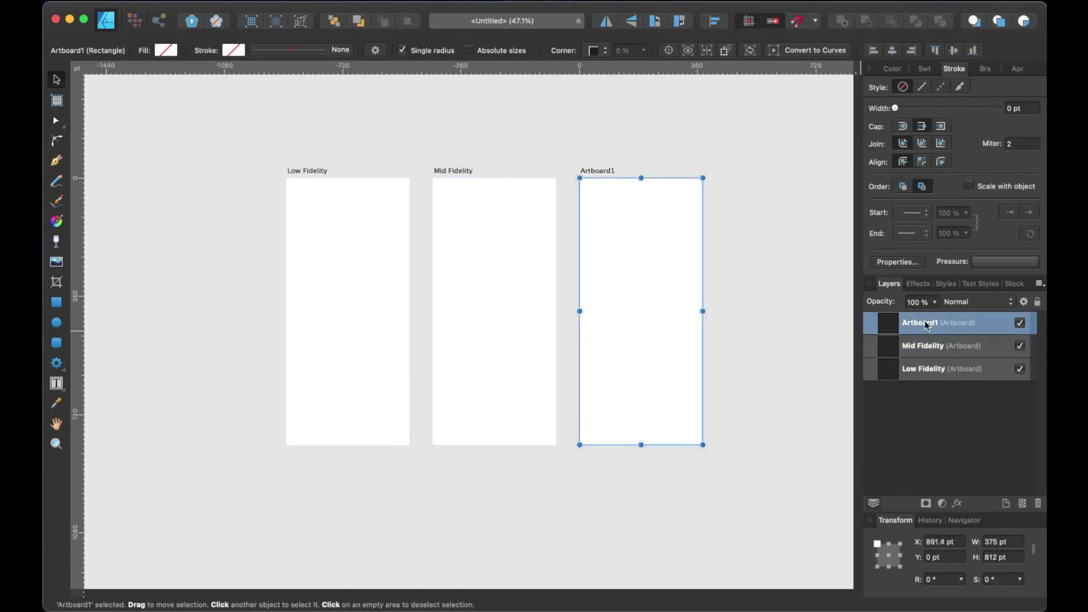
double_click(932, 328)
text(High Fidelity)
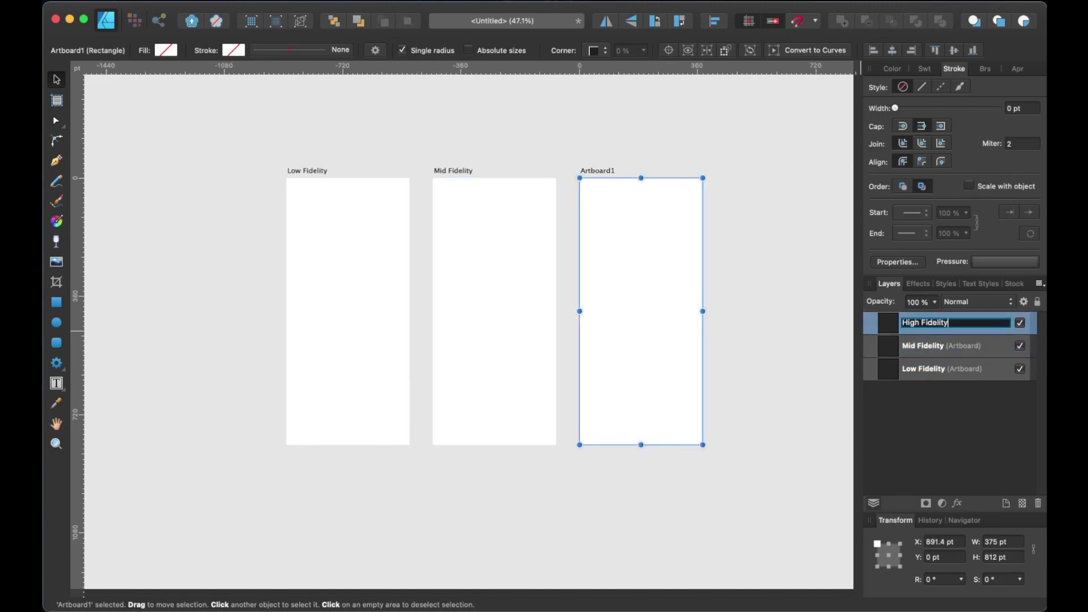
key(Return)
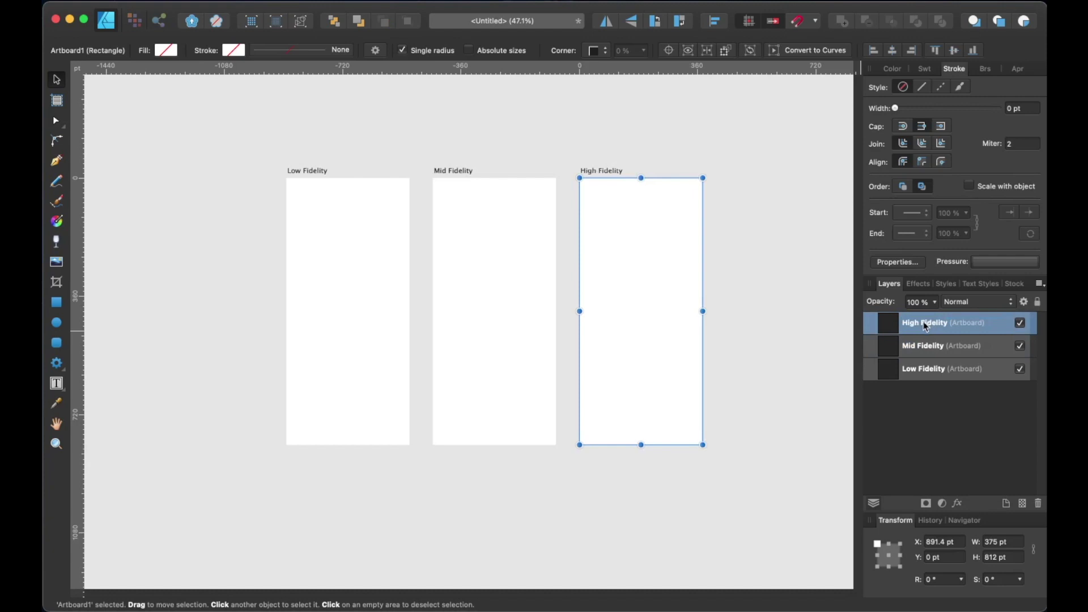
click(925, 370)
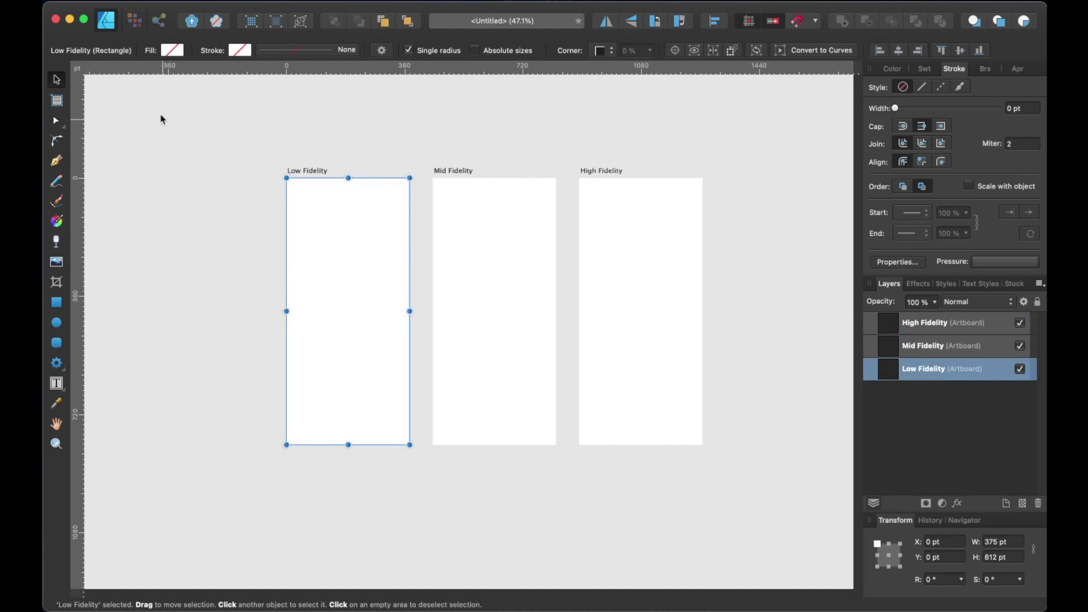
Step: Switch to the Pixel Persona and choose the Paint Brush with the first 12 px Pens brush
click(134, 23)
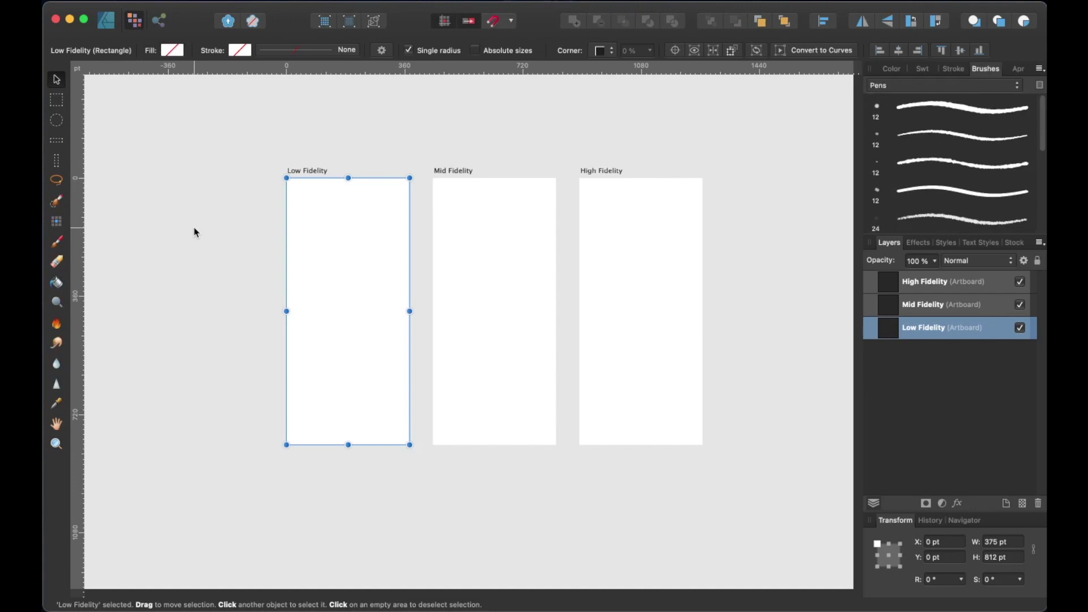
click(57, 243)
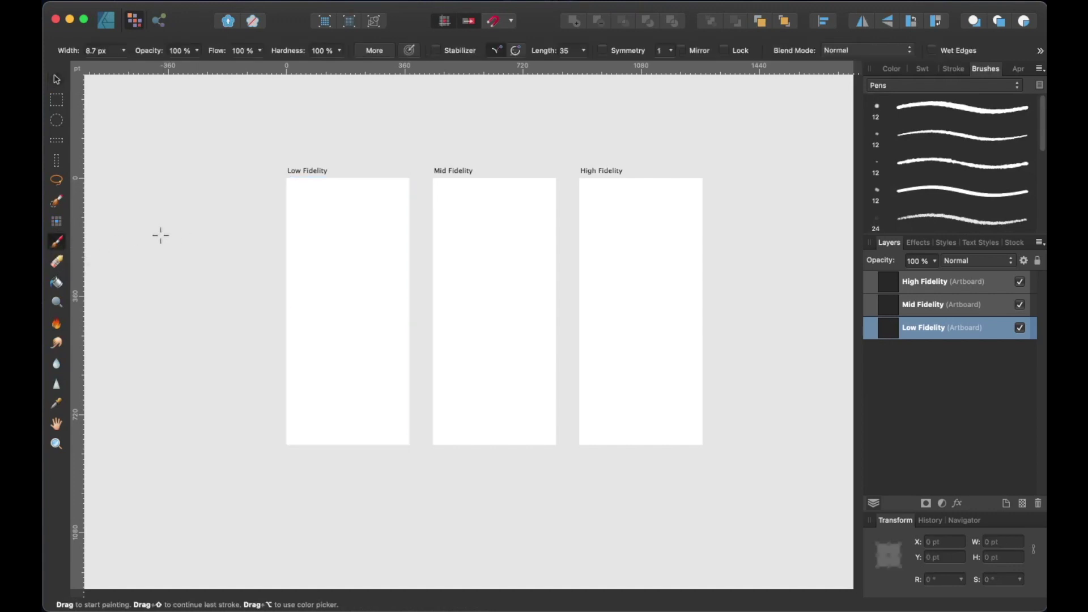
click(911, 87)
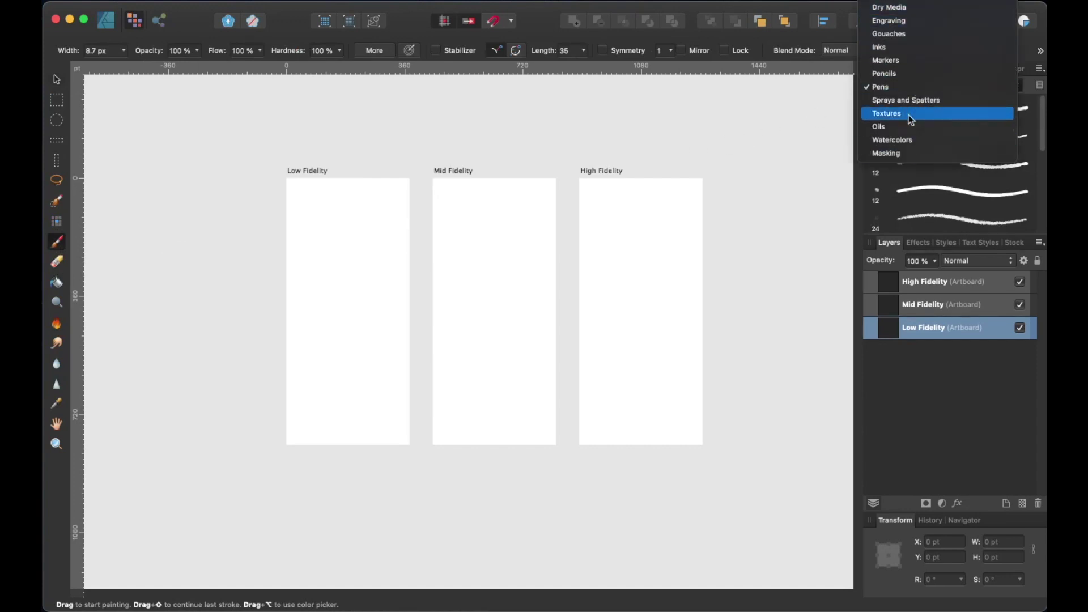
click(911, 88)
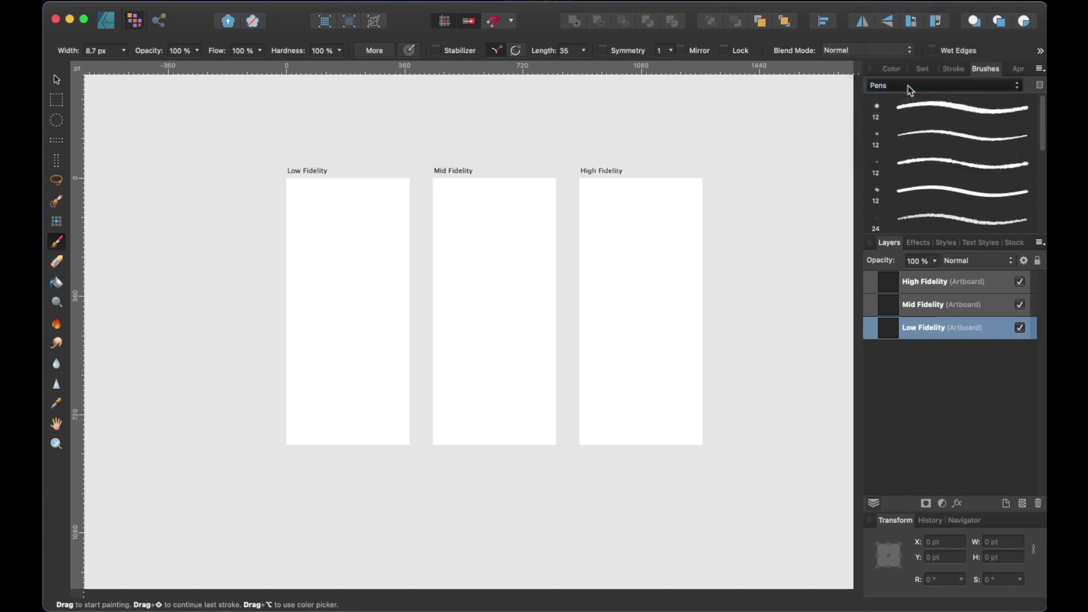
click(934, 112)
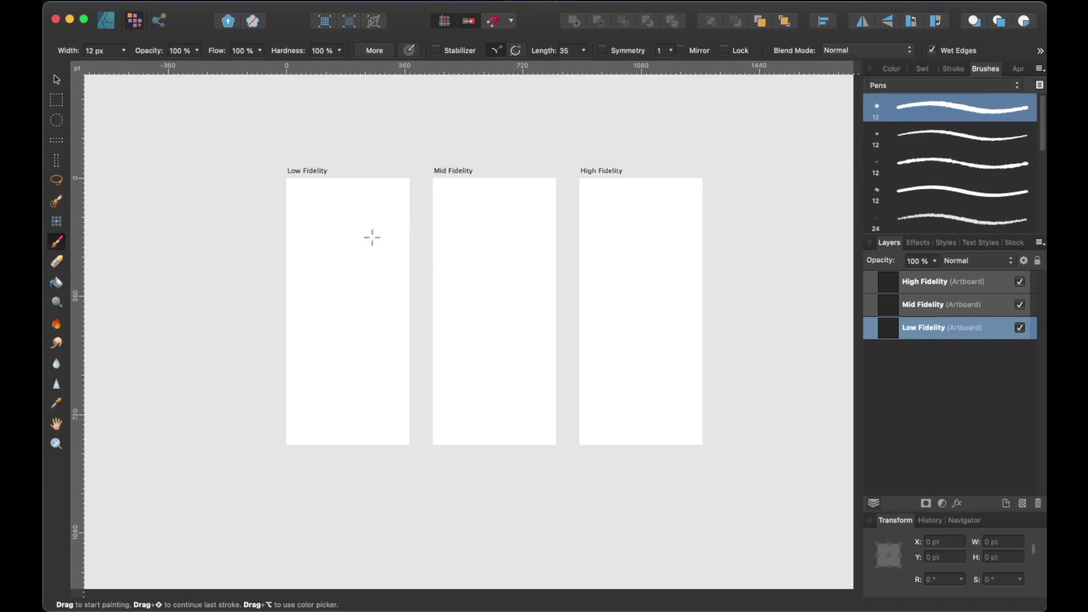
Step: Zoom in and paint a first stroke near the top-left of the Low Fidelity artboard
scroll(345, 255, up, 3)
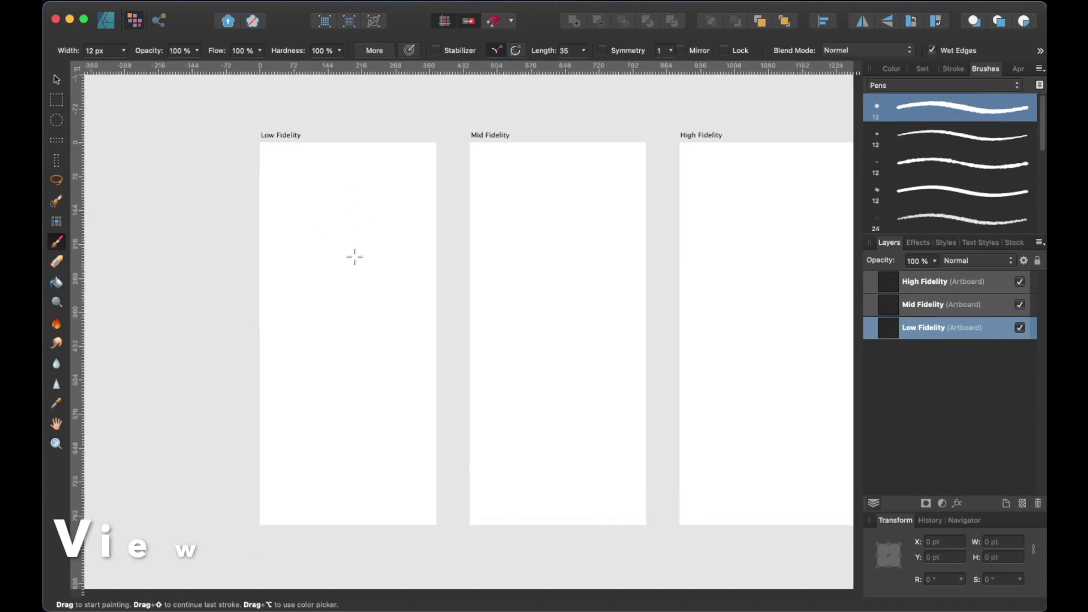
scroll(345, 241, up, 1)
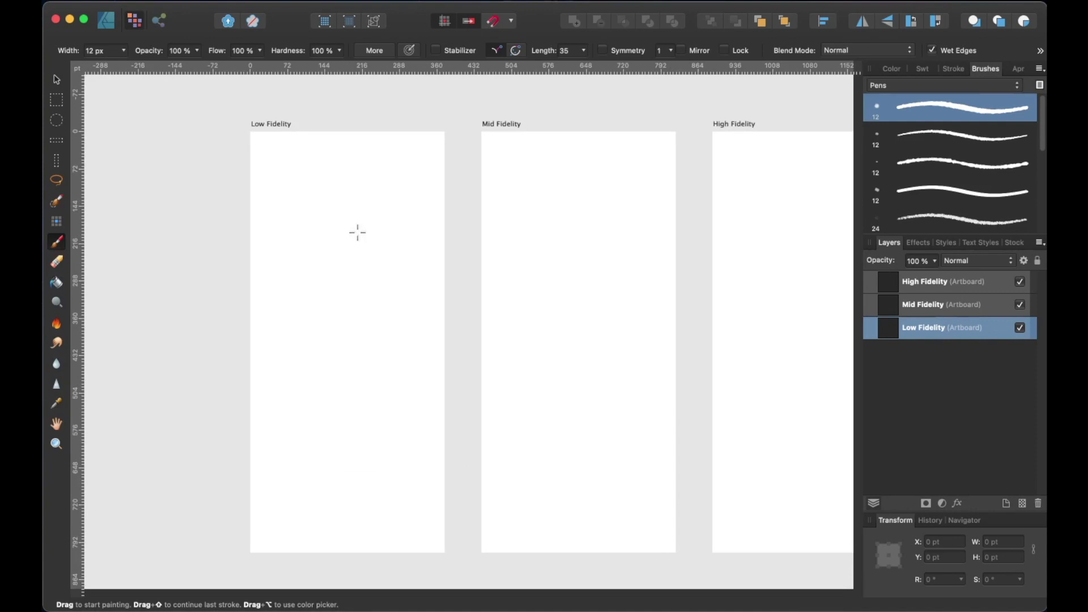
click(253, 142)
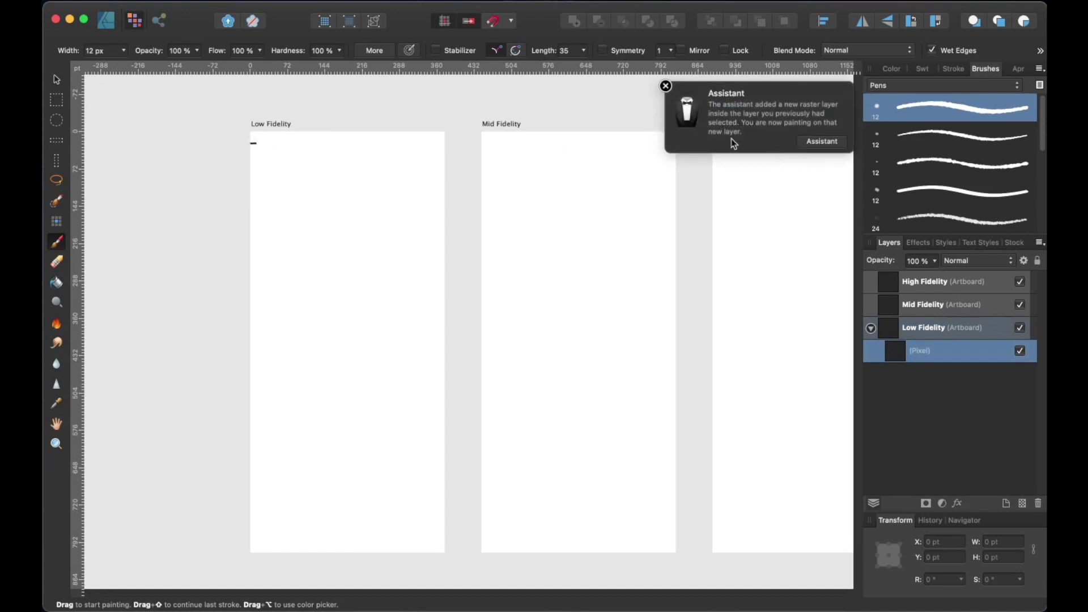
Step: Sketch the status bar line, small top icons and a circle near the top of the wireframe
click(666, 86)
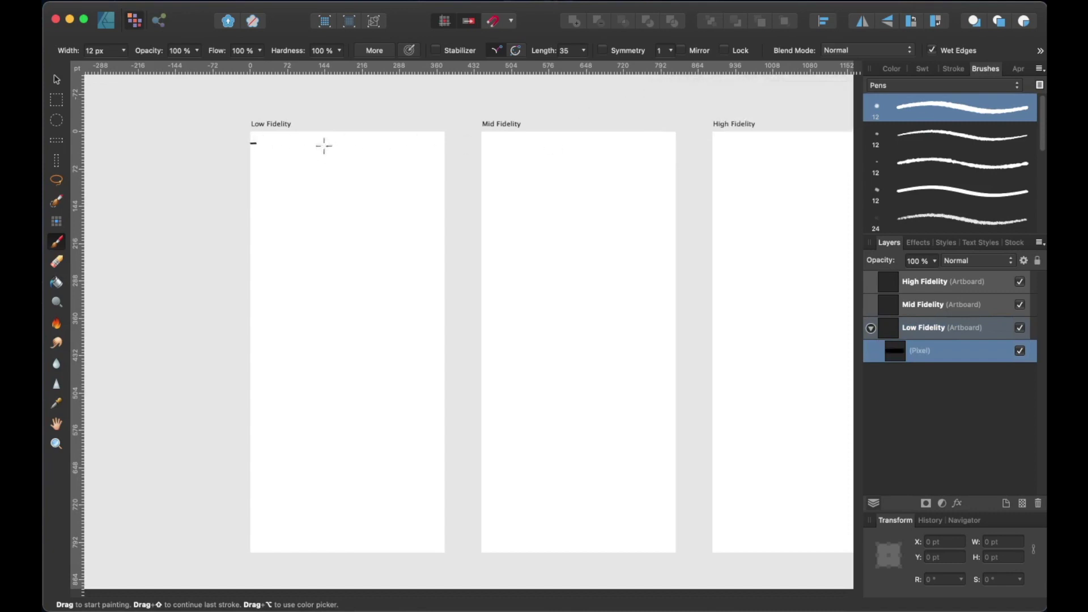
drag(251, 143, 444, 146)
mouse_move(262, 137)
mouse_down()
mouse_move(279, 134)
mouse_move(260, 136)
mouse_up()
mouse_move(391, 139)
mouse_down()
mouse_move(436, 135)
mouse_move(421, 139)
mouse_up()
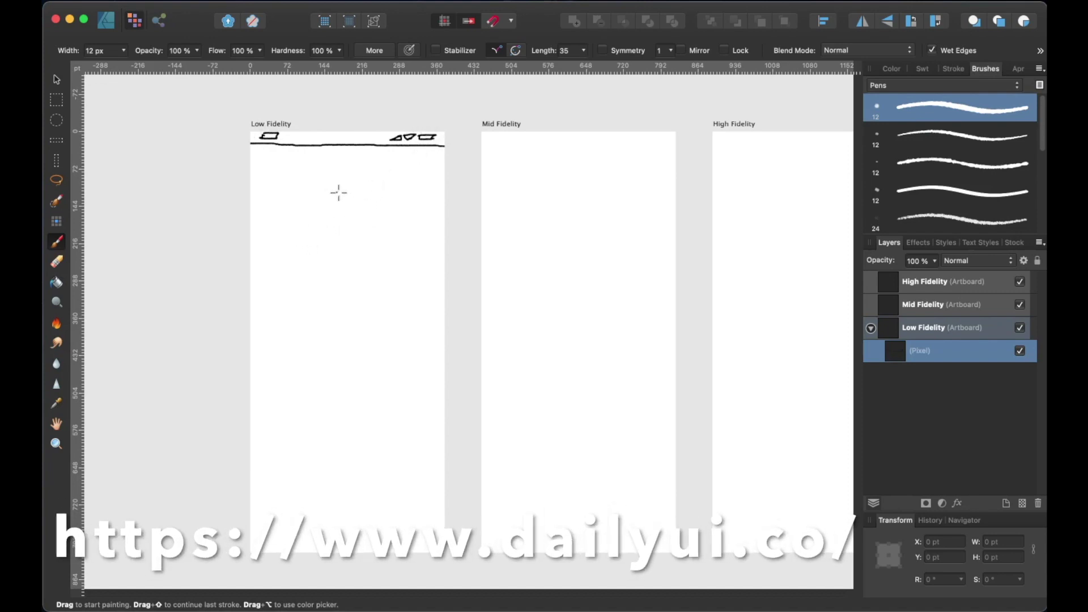
mouse_move(339, 174)
mouse_down()
mouse_move(303, 210)
mouse_move(319, 233)
mouse_move(372, 237)
mouse_move(387, 207)
mouse_move(354, 186)
mouse_up()
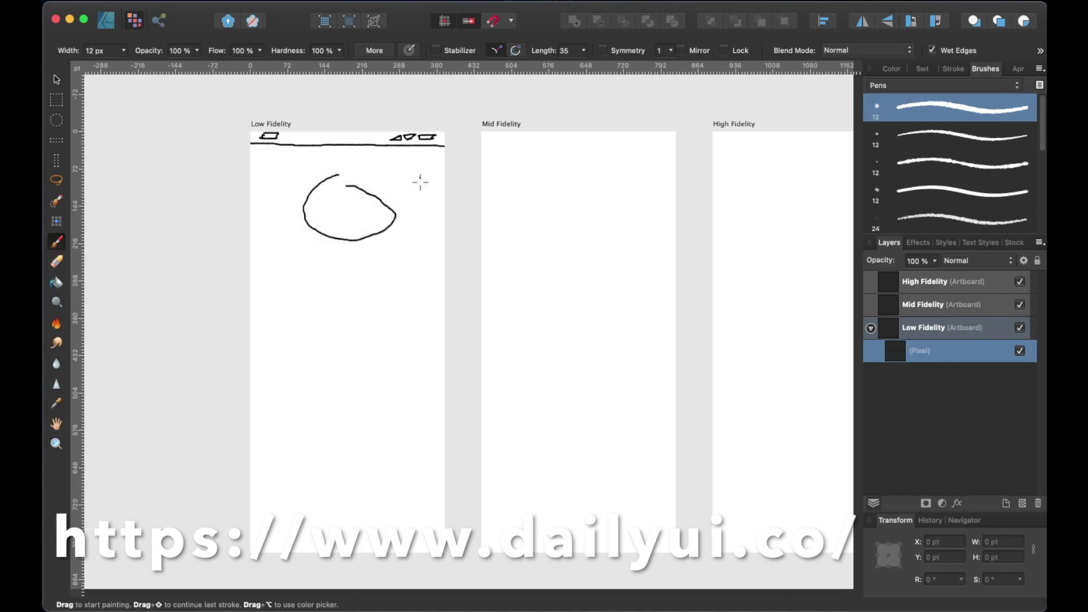
key(super+z)
mouse_move(343, 177)
mouse_down()
mouse_move(387, 198)
mouse_move(337, 178)
mouse_move(335, 198)
mouse_move(369, 177)
mouse_up()
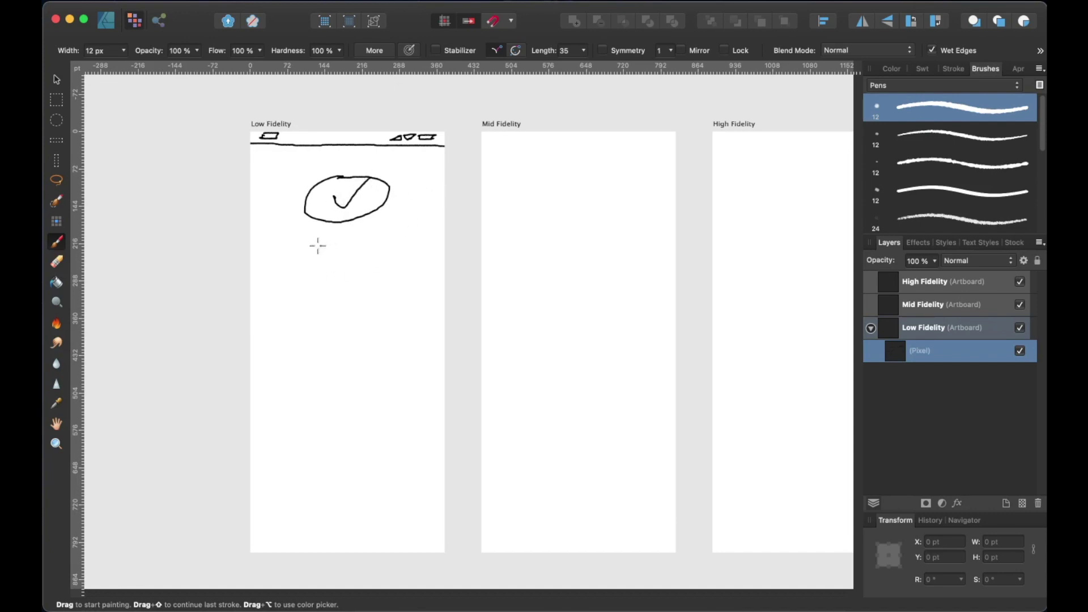
Step: Sketch and hatch two long text bars beneath the circle
mouse_move(292, 242)
mouse_down()
mouse_move(409, 226)
mouse_move(402, 240)
mouse_move(289, 251)
mouse_move(409, 243)
mouse_up()
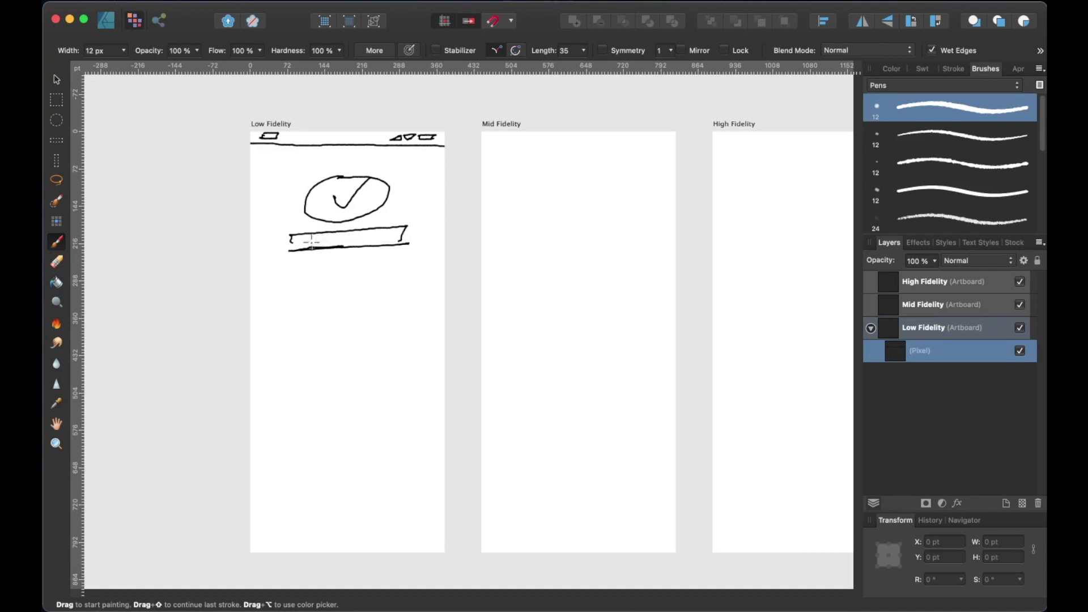
mouse_move(288, 248)
mouse_down()
mouse_move(325, 238)
mouse_move(316, 254)
mouse_move(347, 232)
mouse_move(335, 242)
mouse_move(405, 234)
mouse_up()
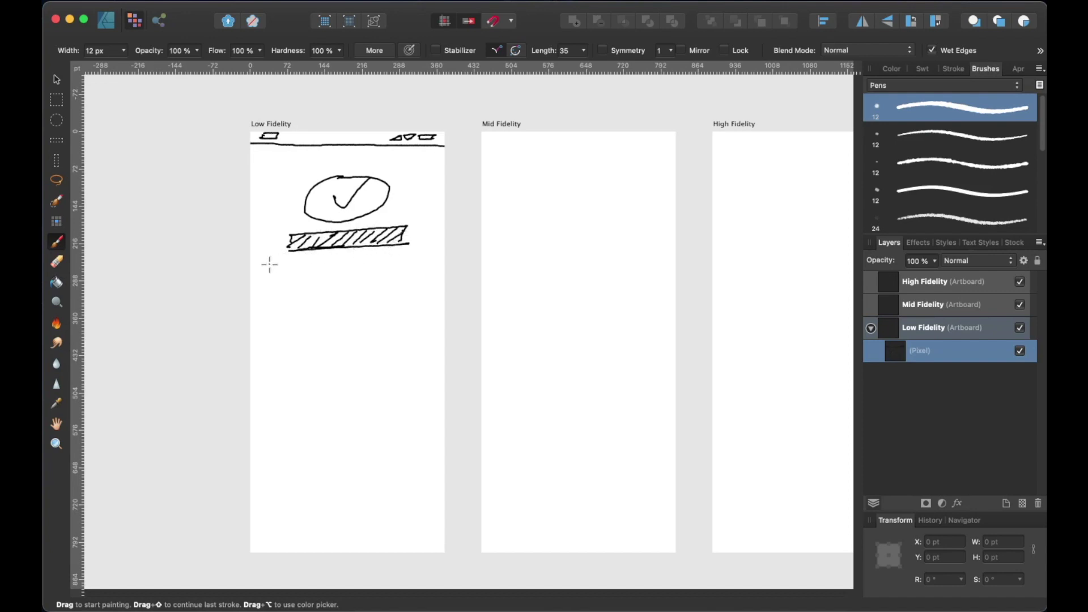
mouse_move(266, 270)
mouse_down()
mouse_move(417, 250)
mouse_move(425, 268)
mouse_up()
drag(320, 274, 298, 276)
mouse_move(286, 277)
mouse_down()
mouse_move(276, 277)
mouse_move(421, 264)
mouse_up()
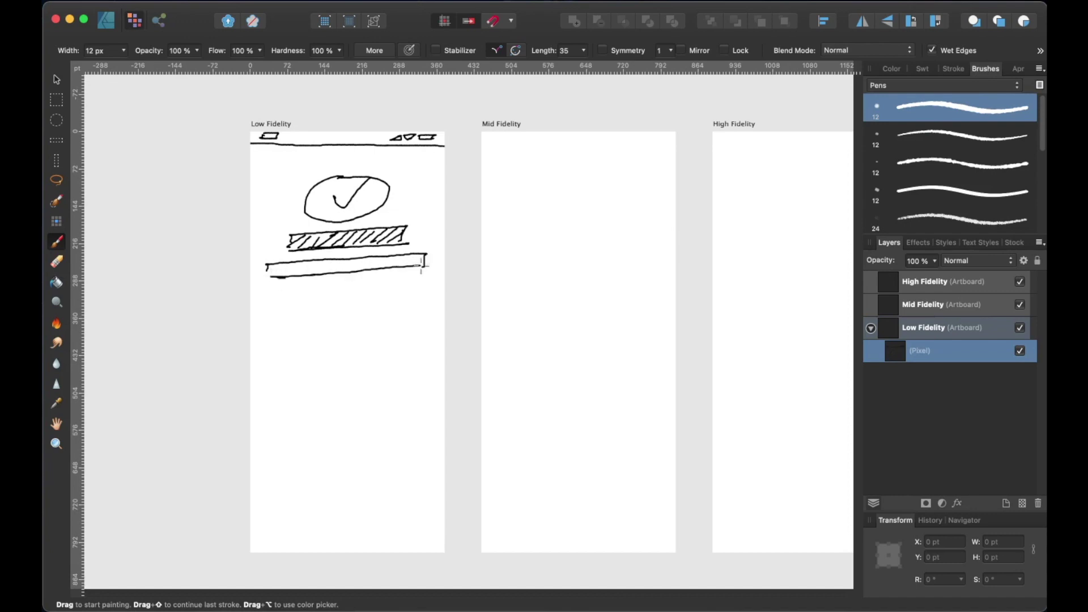
mouse_move(271, 265)
mouse_down()
mouse_move(280, 277)
mouse_move(320, 260)
mouse_up()
mouse_move(324, 273)
mouse_down()
mouse_move(336, 257)
mouse_move(369, 258)
mouse_up()
drag(367, 272, 386, 256)
drag(383, 271, 402, 255)
drag(398, 270, 417, 254)
mouse_move(414, 269)
mouse_down()
mouse_move(425, 254)
mouse_move(428, 264)
mouse_up()
Step: Draw a full-width divider and sketch three hatched bars below it
drag(251, 316, 445, 318)
drag(298, 340, 299, 331)
mouse_move(289, 331)
mouse_down()
mouse_move(394, 336)
mouse_move(301, 335)
mouse_move(330, 344)
mouse_move(407, 328)
mouse_up()
mouse_move(271, 359)
mouse_down()
mouse_move(278, 371)
mouse_move(421, 375)
mouse_move(390, 356)
mouse_move(428, 354)
mouse_up()
drag(273, 391, 403, 377)
Step: Sketch a pair of hatched small rectangles and a divider line beneath them
scroll(422, 398, down, 3)
scroll(422, 399, left, 2)
mouse_move(308, 356)
mouse_down()
mouse_move(310, 372)
mouse_move(374, 355)
mouse_up()
mouse_move(419, 357)
mouse_down()
mouse_move(422, 366)
mouse_move(454, 354)
mouse_up()
drag(311, 370, 373, 355)
drag(418, 366, 461, 355)
drag(302, 385, 470, 374)
Step: Add more hatched rows, dividers and a labelled bottom button box, then return to the Designer persona
drag(310, 391, 374, 391)
mouse_move(427, 396)
mouse_down()
mouse_move(459, 396)
mouse_move(458, 387)
mouse_up()
drag(308, 417, 464, 409)
drag(314, 425, 469, 426)
mouse_move(306, 452)
mouse_down()
mouse_move(370, 455)
mouse_move(392, 484)
mouse_move(457, 479)
mouse_up()
drag(308, 484, 455, 480)
mouse_move(356, 469)
mouse_down()
mouse_move(406, 472)
mouse_move(356, 464)
mouse_move(389, 460)
mouse_move(397, 476)
mouse_move(386, 470)
mouse_up()
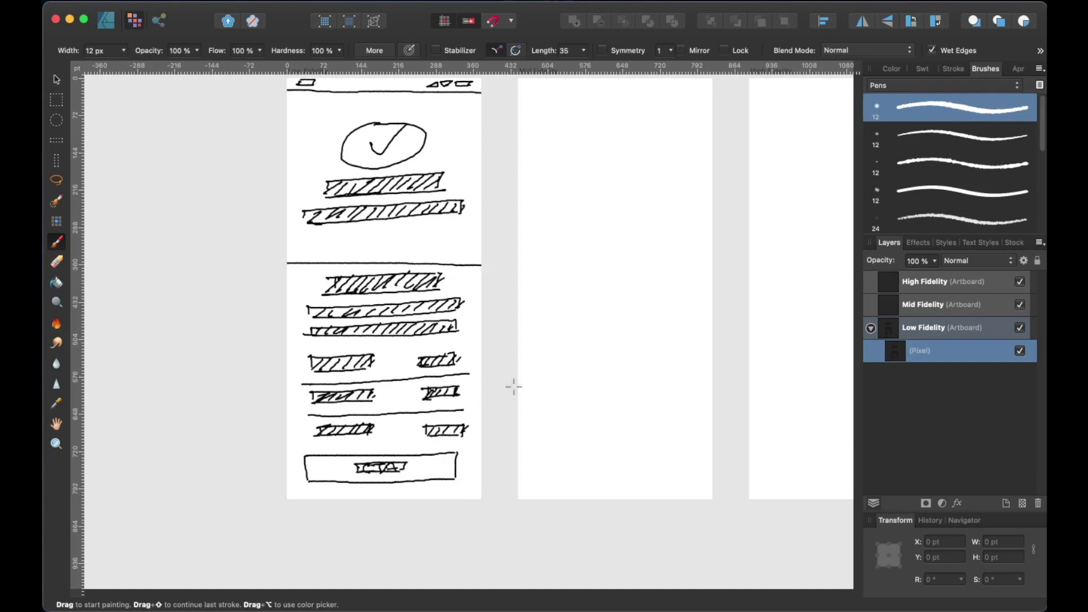
drag(573, 341, 423, 384)
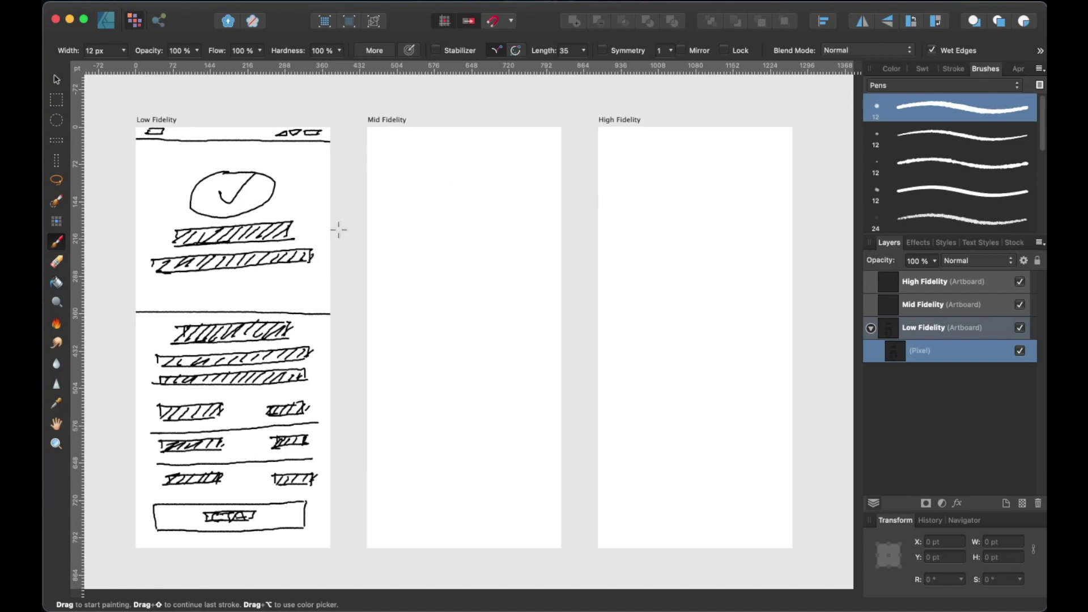
click(105, 22)
Step: Deselect, collapse the Low Fidelity layer and select the Mid Fidelity artboard
click(410, 111)
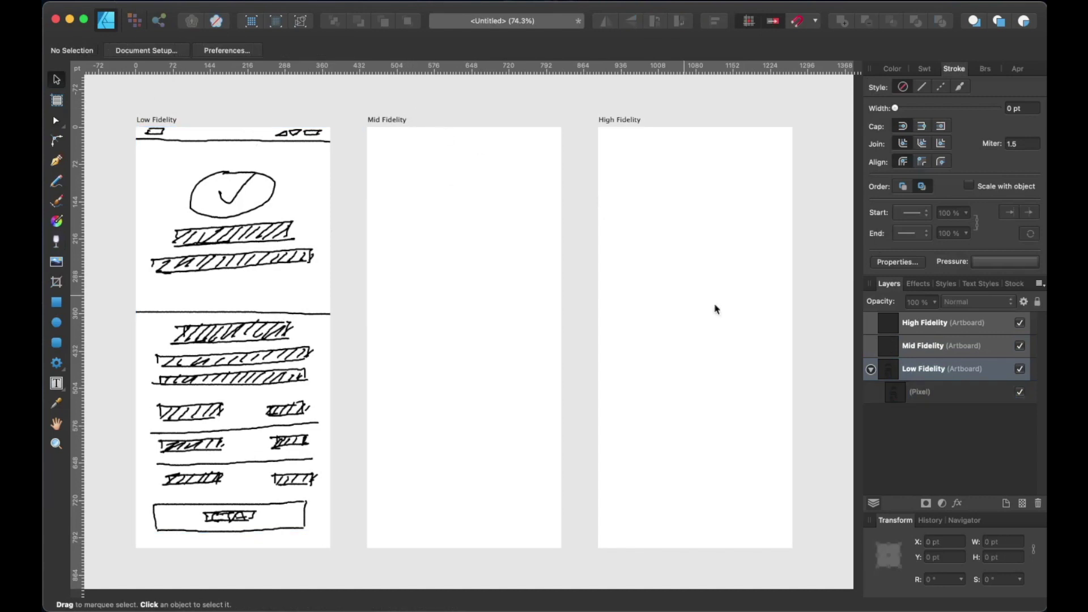
click(872, 370)
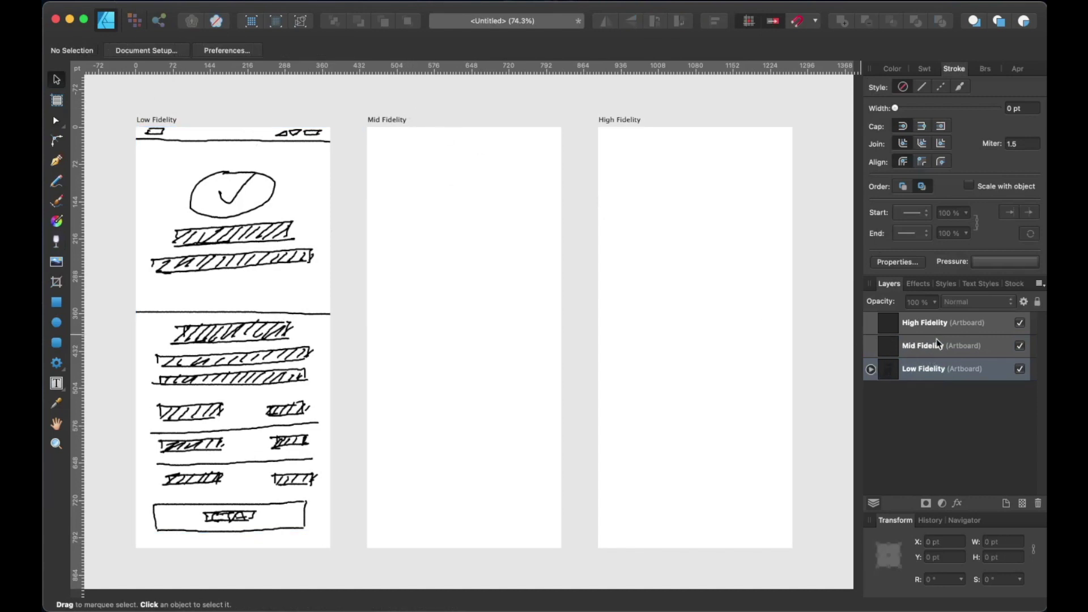
click(936, 346)
drag(571, 231, 552, 236)
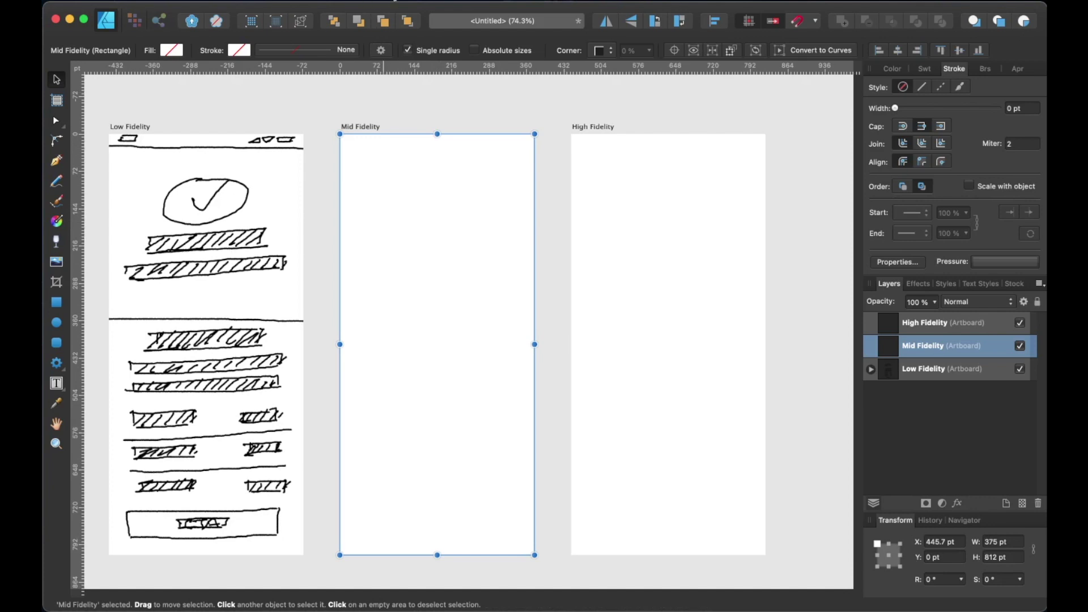
Step: Show the Assets panel from View > Studio, displaying the iOS 12 kit
click(367, 2)
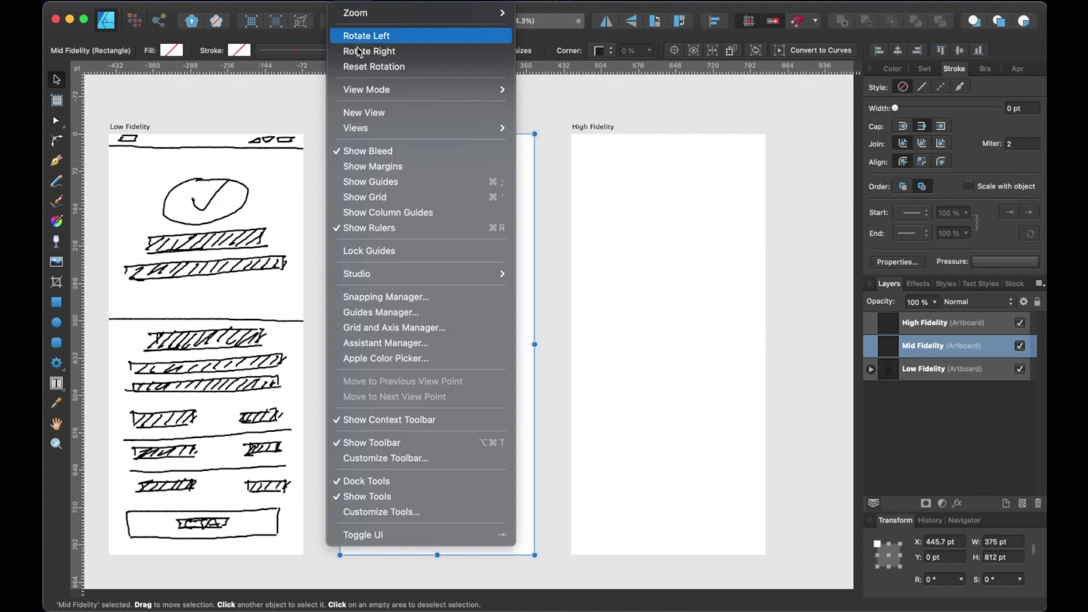
mouse_move(409, 280)
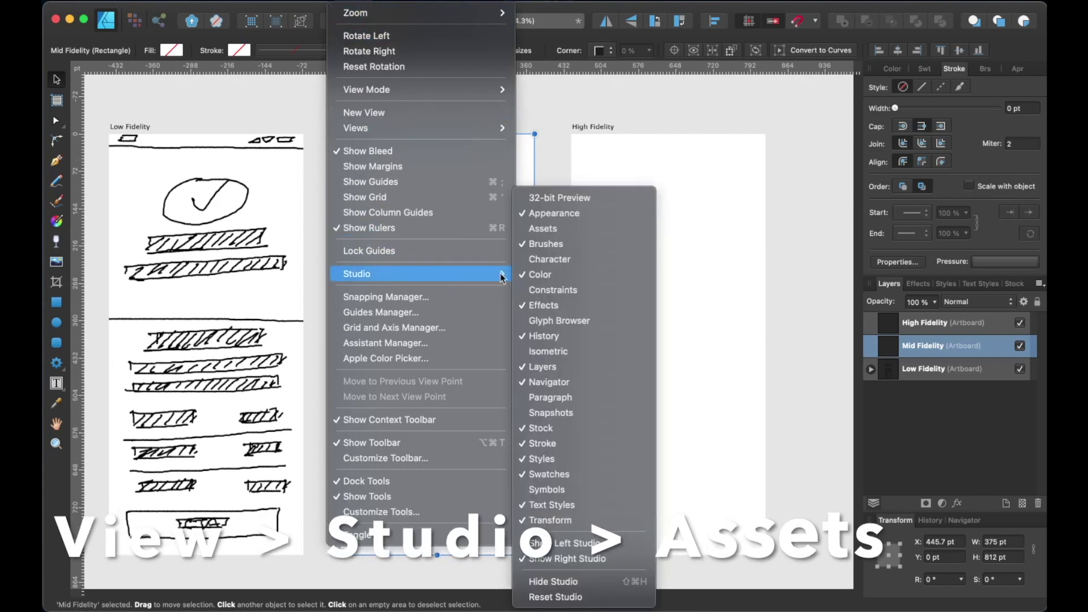
click(544, 228)
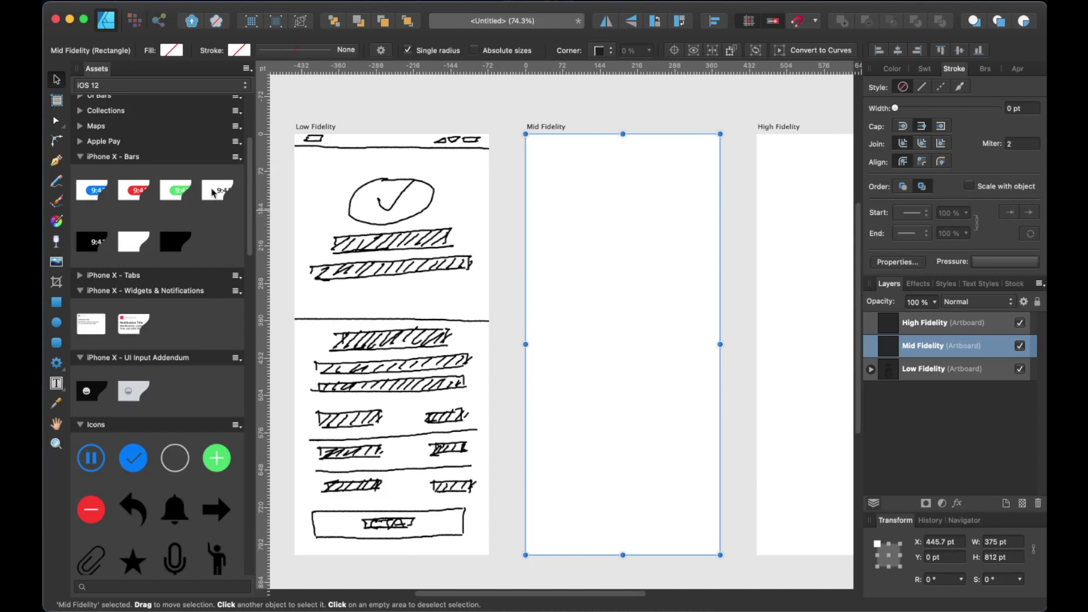
Step: Place the iPhone X title bar from Assets at the top of Mid Fidelity, fitted to its width
drag(214, 194, 576, 160)
click(666, 86)
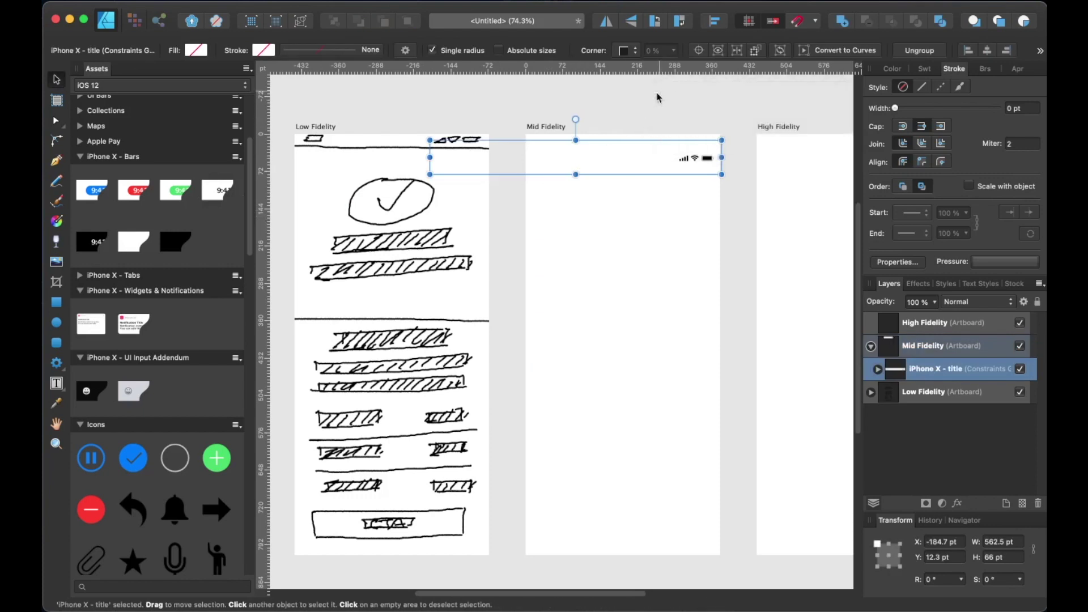
drag(683, 158, 683, 153)
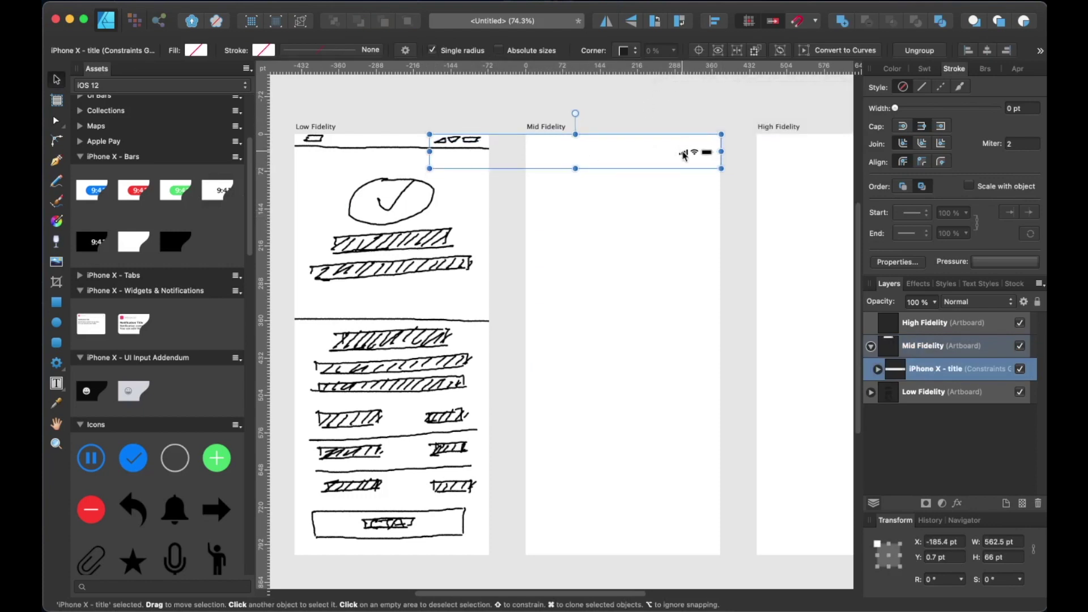
drag(686, 160, 685, 162)
drag(428, 134, 521, 136)
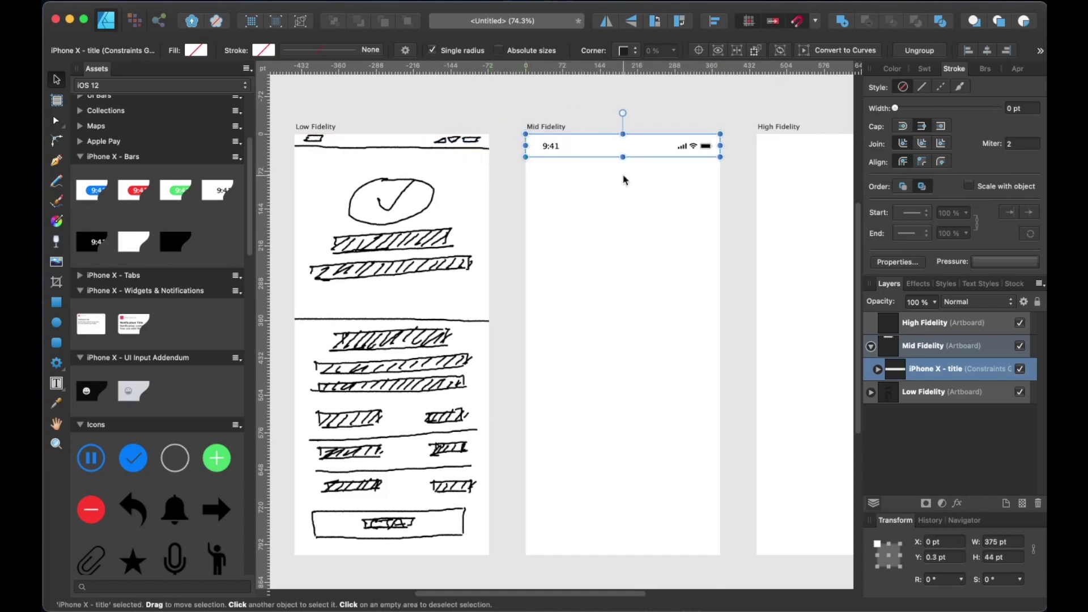
click(590, 246)
mouse_move(590, 246)
mouse_down()
mouse_move(527, 247)
mouse_move(544, 231)
mouse_move(592, 244)
mouse_up()
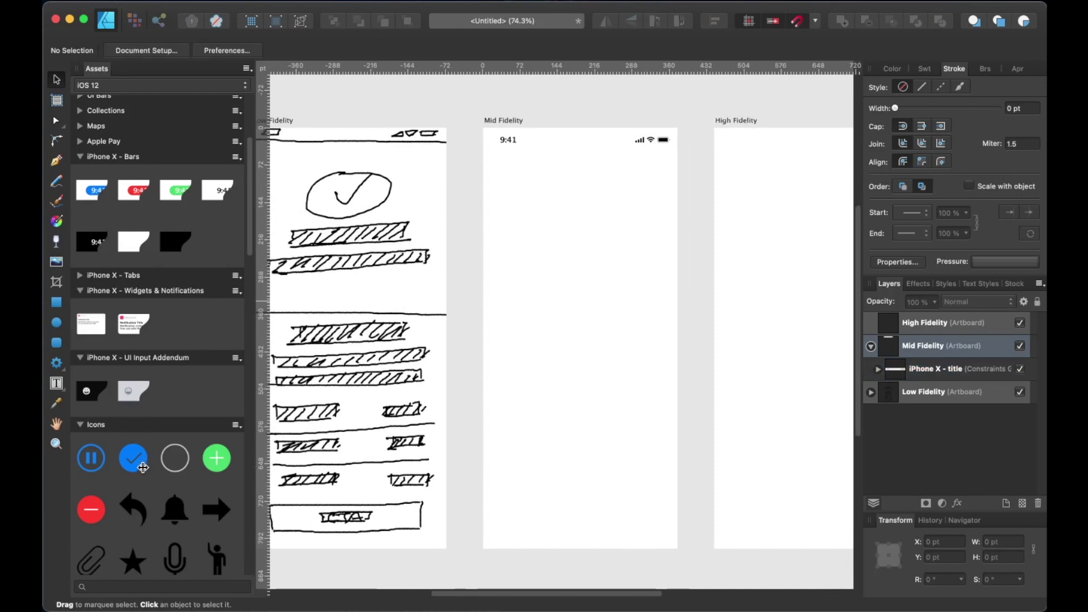
Step: Add the checkmark icon below it, fill it black and enlarge it to about 111.7 pt
drag(143, 467, 585, 181)
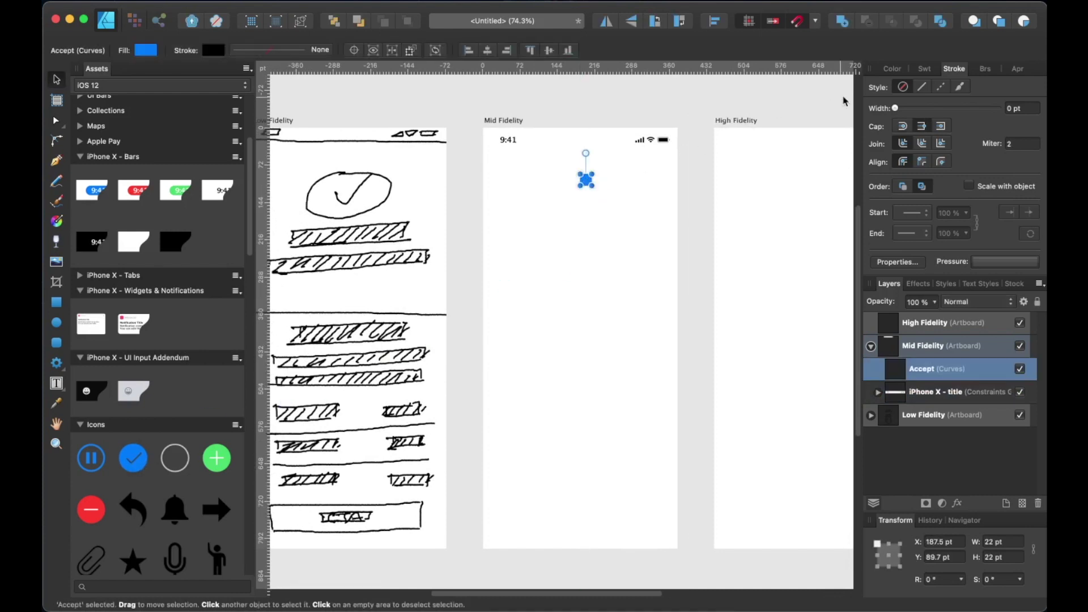
click(925, 70)
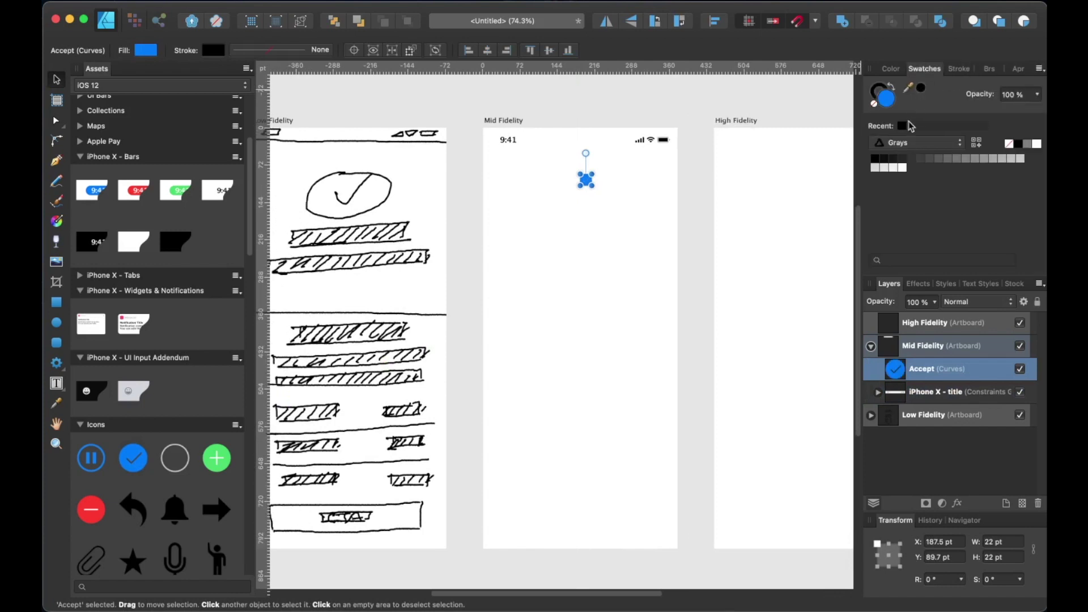
click(903, 125)
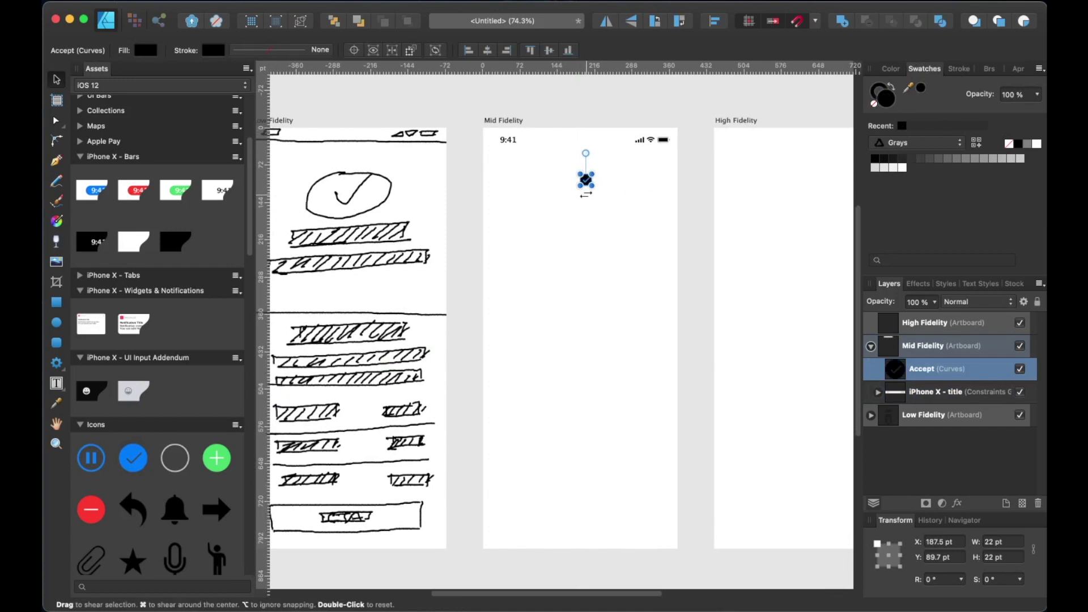
drag(592, 187, 603, 210)
click(656, 212)
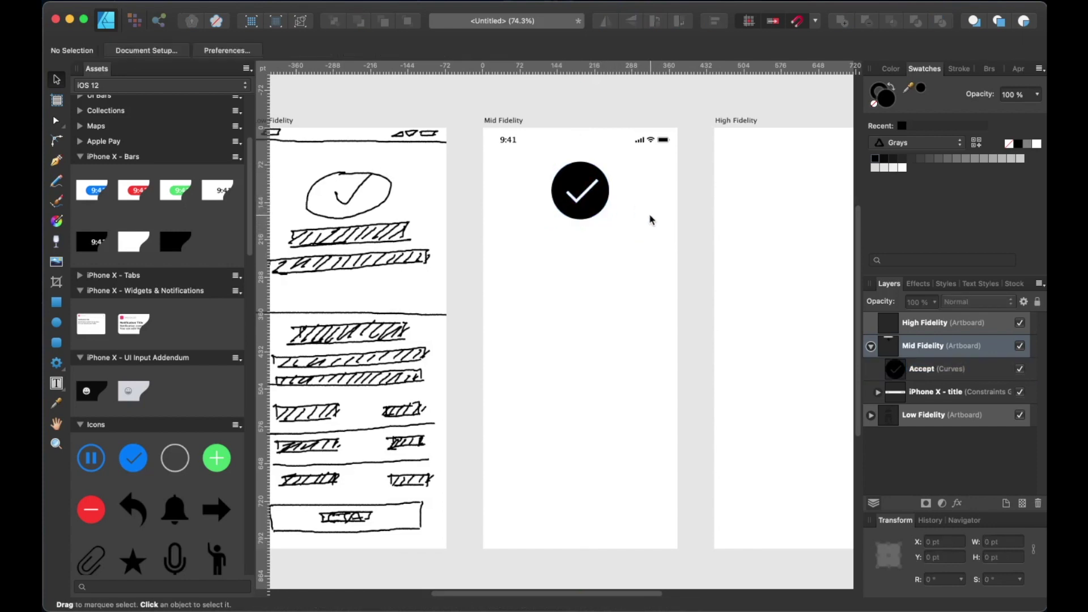
click(56, 302)
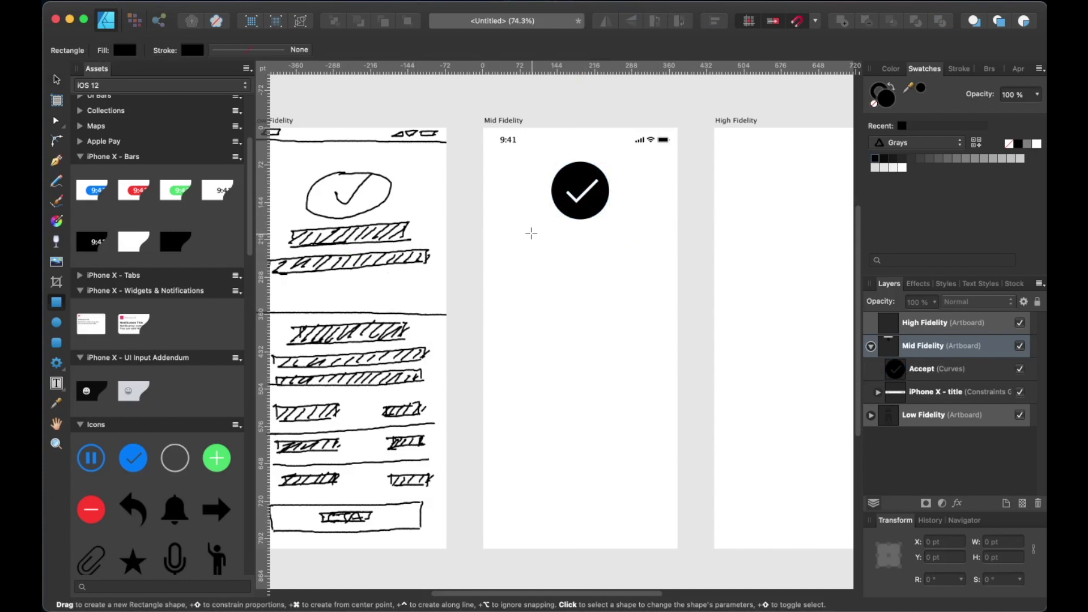
Step: Draw two grey placeholder bars under the checkmark, 210.7 pt and 322.3 pt wide
drag(526, 227, 635, 249)
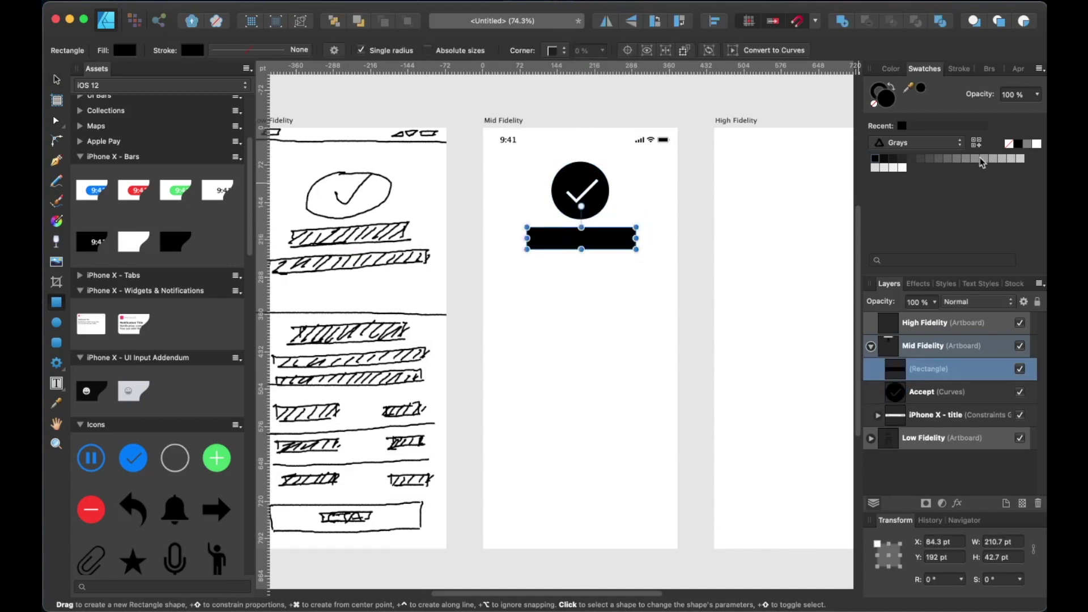
click(975, 159)
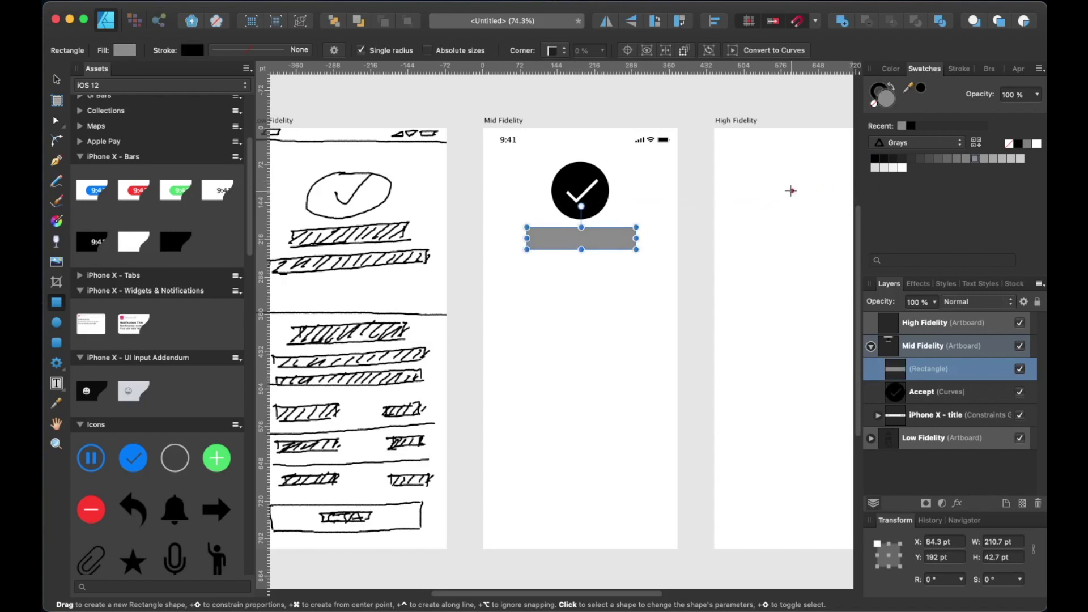
key(v)
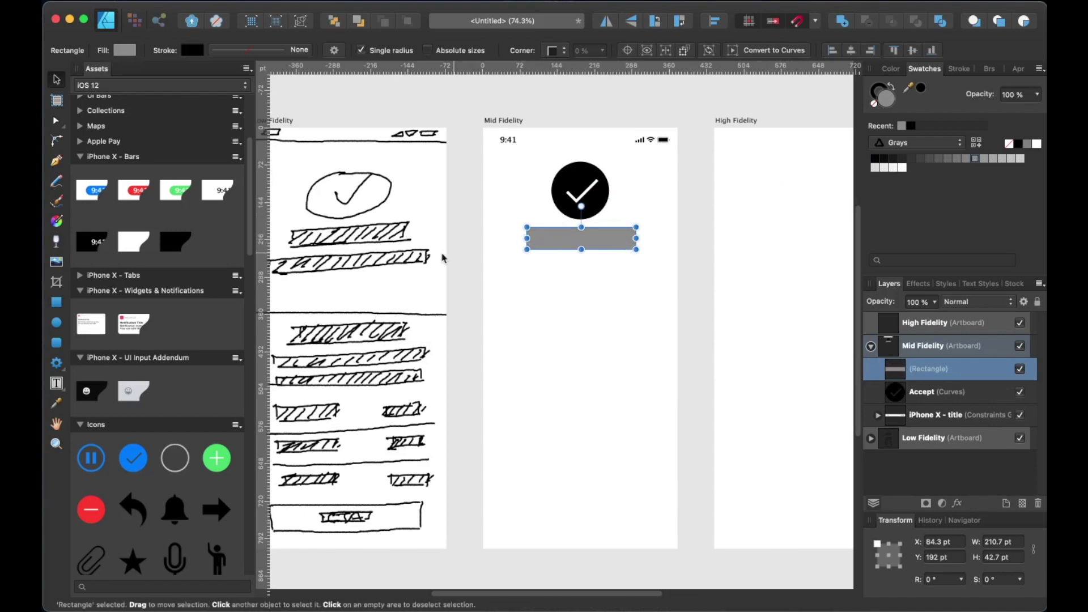
click(56, 302)
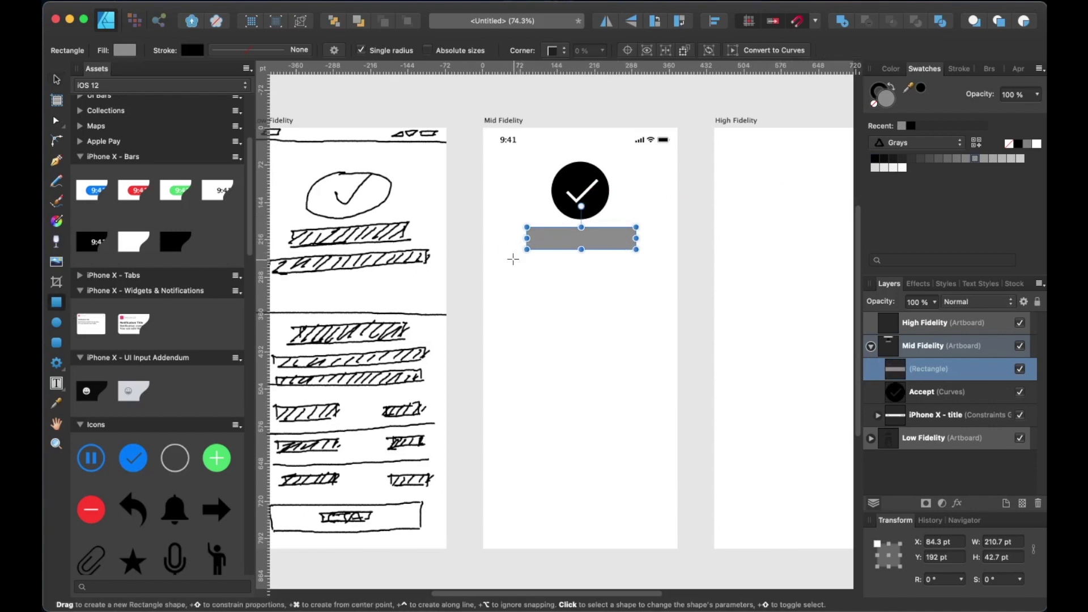
drag(496, 259, 613, 279)
mouse_move(657, 279)
mouse_down()
mouse_move(625, 270)
mouse_move(625, 256)
mouse_up()
click(620, 294)
drag(619, 294, 648, 255)
scroll(399, 276, left, 5)
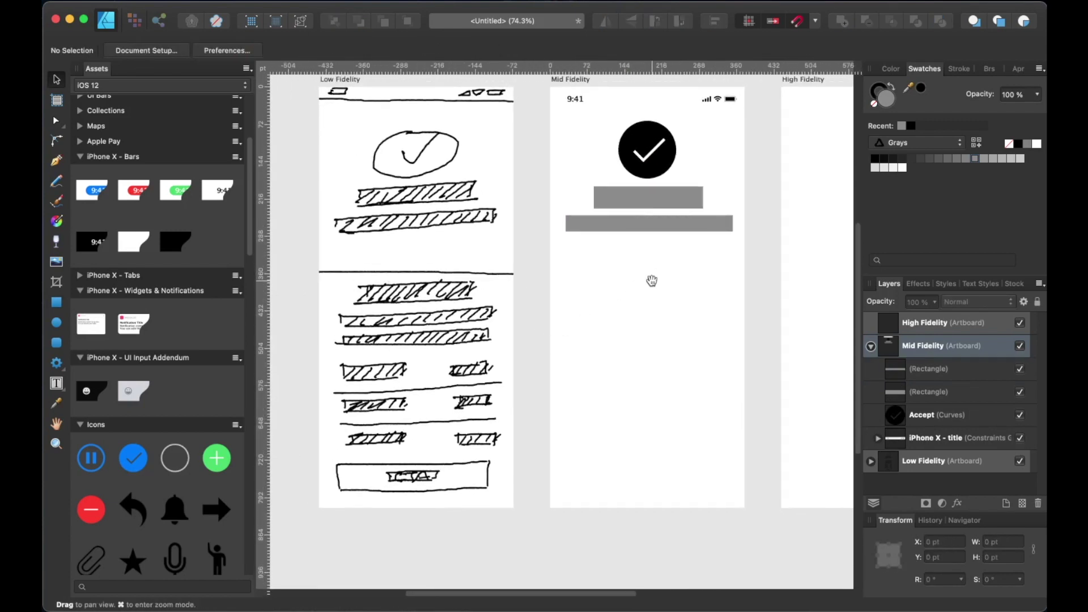
Step: Draw a grey panel across the lower half of the Mid Fidelity artboard
scroll(623, 279, right, 5)
click(56, 302)
mouse_move(512, 263)
mouse_down()
mouse_move(709, 513)
mouse_move(709, 567)
mouse_up()
Step: Space the checkmark icon and the two grey bars vertically, 25 pt apart
key(v)
click(609, 152)
drag(519, 247, 730, 192)
click(714, 21)
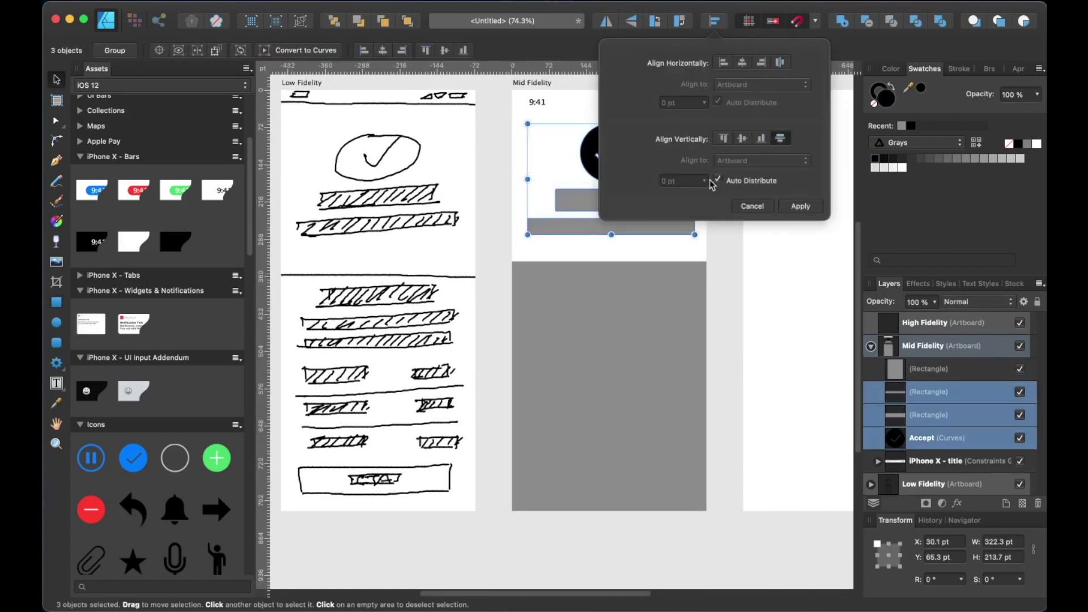
click(718, 180)
click(675, 180)
text(25)
click(799, 206)
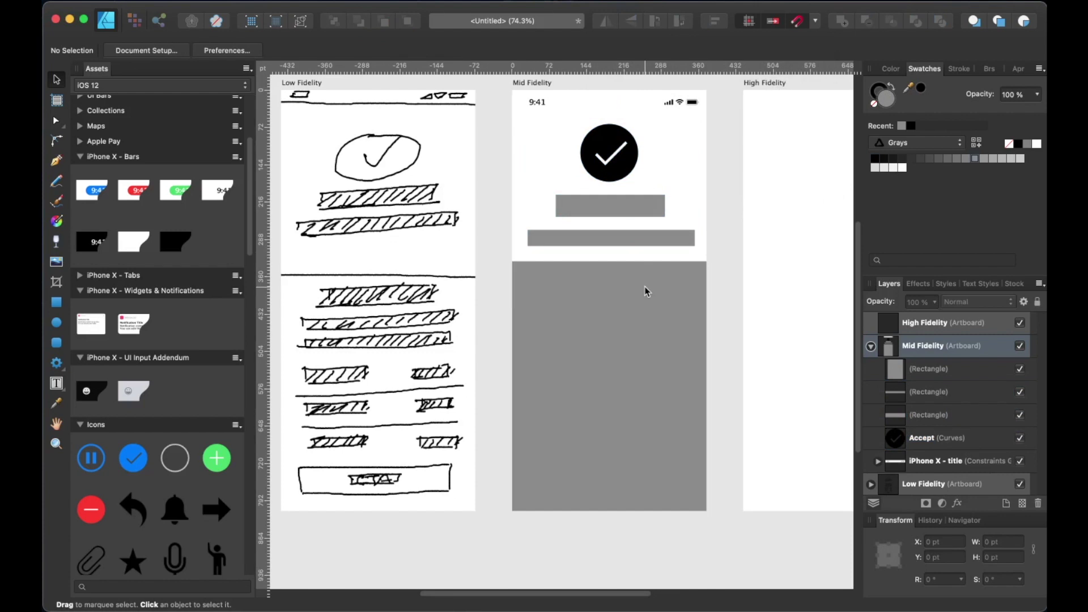
Step: Add a light grey bar on the panel and a light grey copy lower down
key(m)
drag(556, 275, 666, 298)
click(997, 159)
key(super+shift+bracketright)
click(611, 238)
mouse_move(611, 238)
mouse_down()
mouse_move(611, 313)
mouse_move(650, 335)
mouse_move(650, 369)
mouse_move(604, 373)
mouse_move(651, 376)
mouse_up()
click(998, 159)
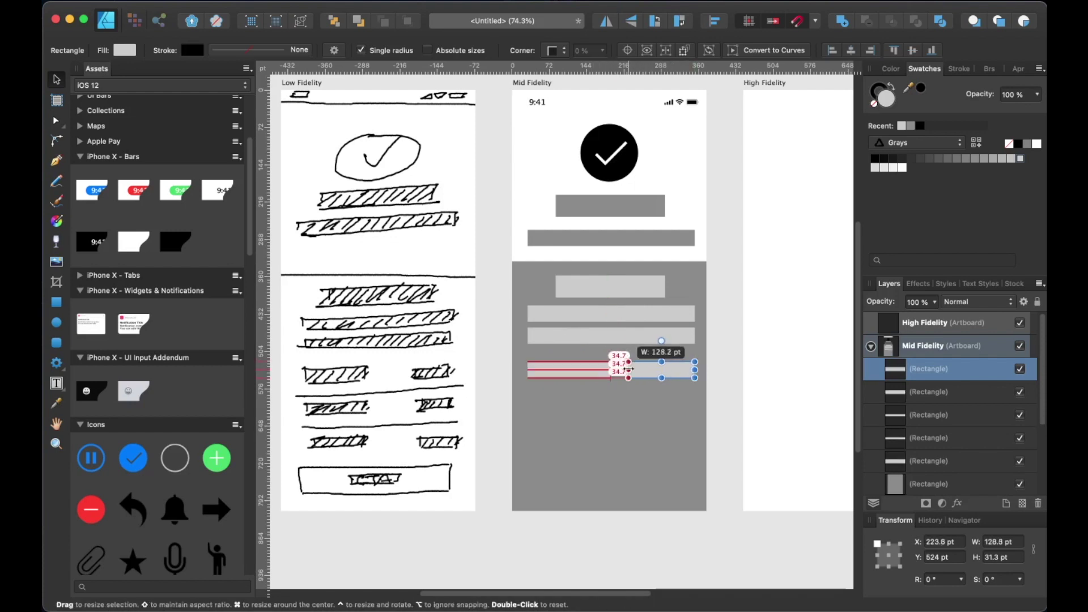
Step: Draw a straight divider line across the grey panel
key(p)
scroll(534, 395, up, 1)
click(520, 390)
click(707, 390)
key(Escape)
Step: Duplicate the bar pair and divider downward to make three rows
key(v)
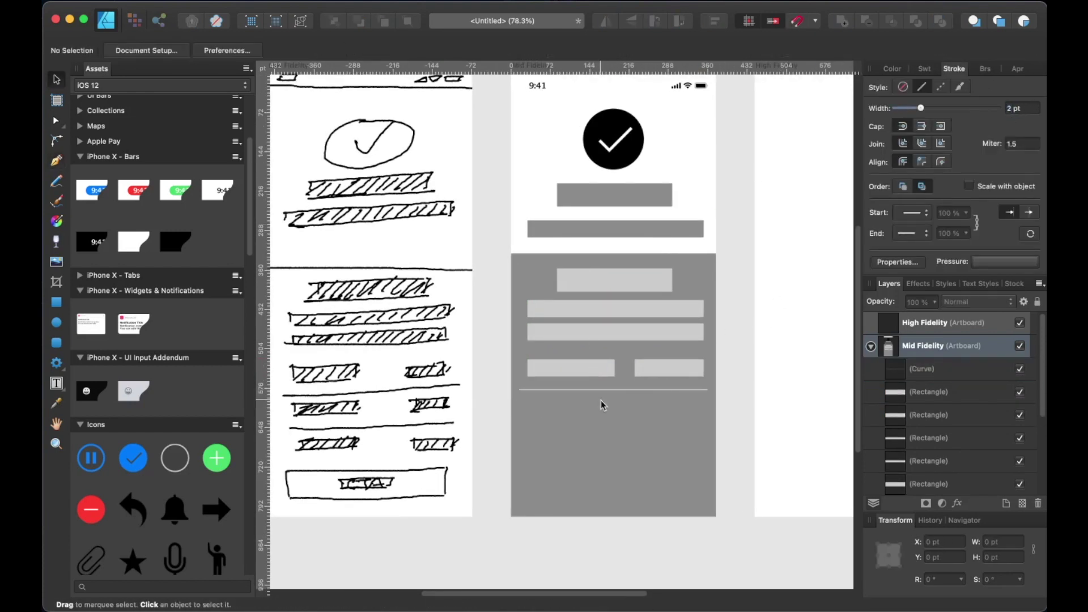
scroll(590, 371, up, 3)
click(583, 333)
shift+click(675, 338)
shift+click(675, 363)
drag(675, 357, 675, 409)
key(super+j)
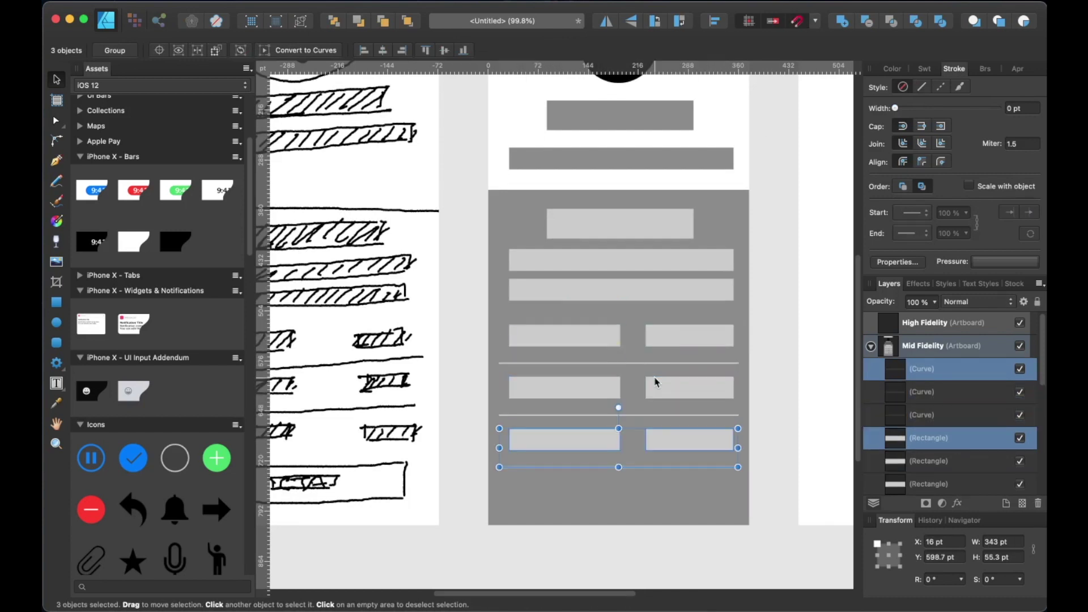
scroll(697, 431, down, 3)
Step: Draw a button bar rectangle at the bottom of the panel
drag(703, 370, 495, 486)
click(714, 21)
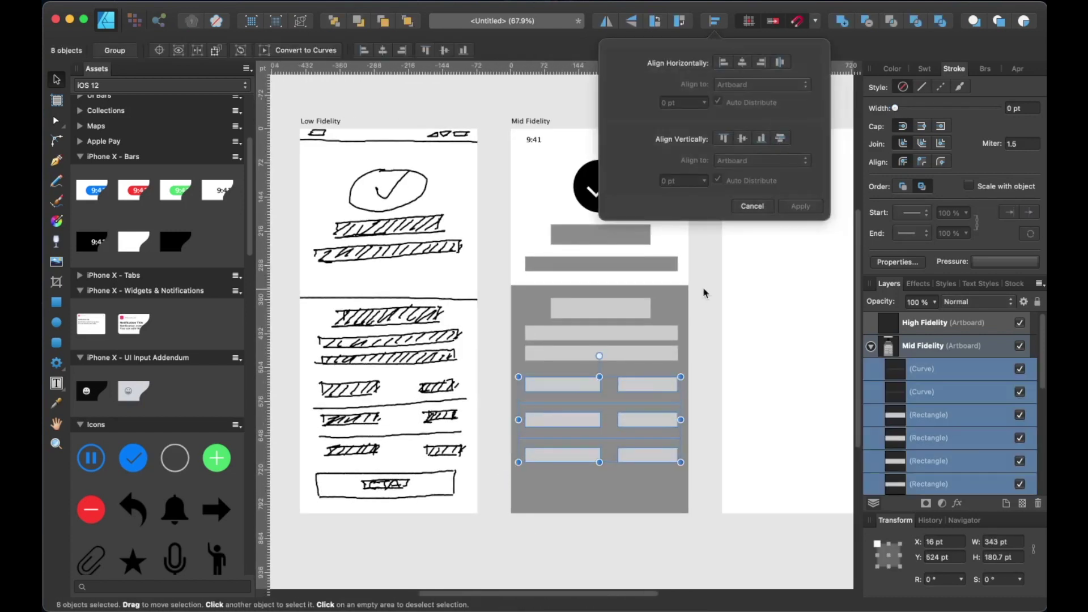
key(Escape)
key(Escape)
scroll(600, 440, up, 2)
key(m)
drag(507, 474, 706, 506)
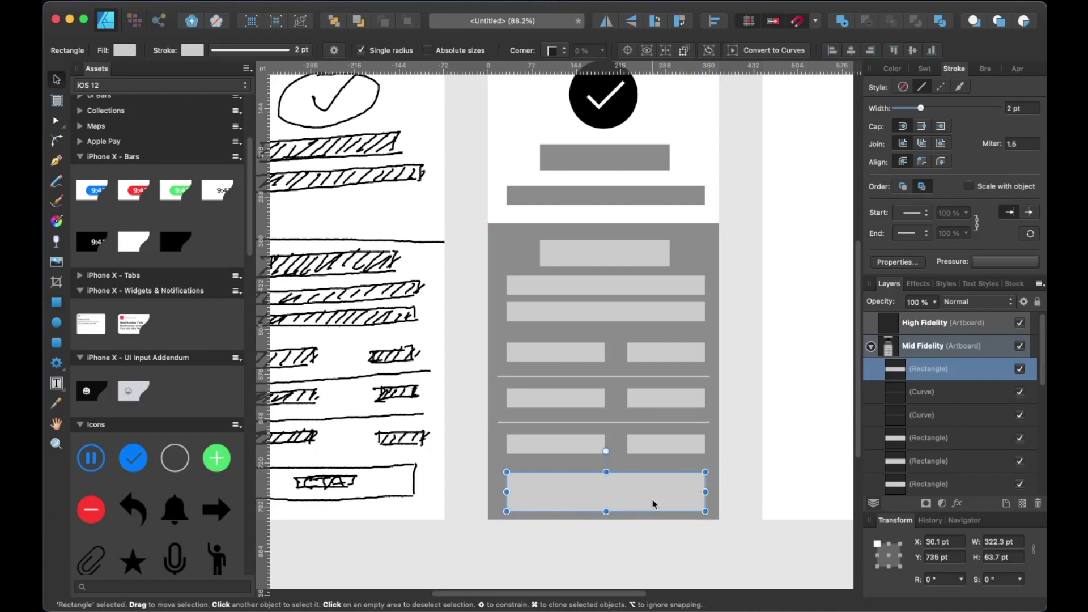
Step: Group the left and right bars of the lower two rows
click(559, 445)
shift+click(666, 445)
key(super+g)
click(555, 398)
shift+click(644, 398)
key(super+g)
Step: Distribute the three row groups and divider lines vertically with 12.6 pt spacing
click(556, 352)
shift+click(666, 398)
shift+click(666, 445)
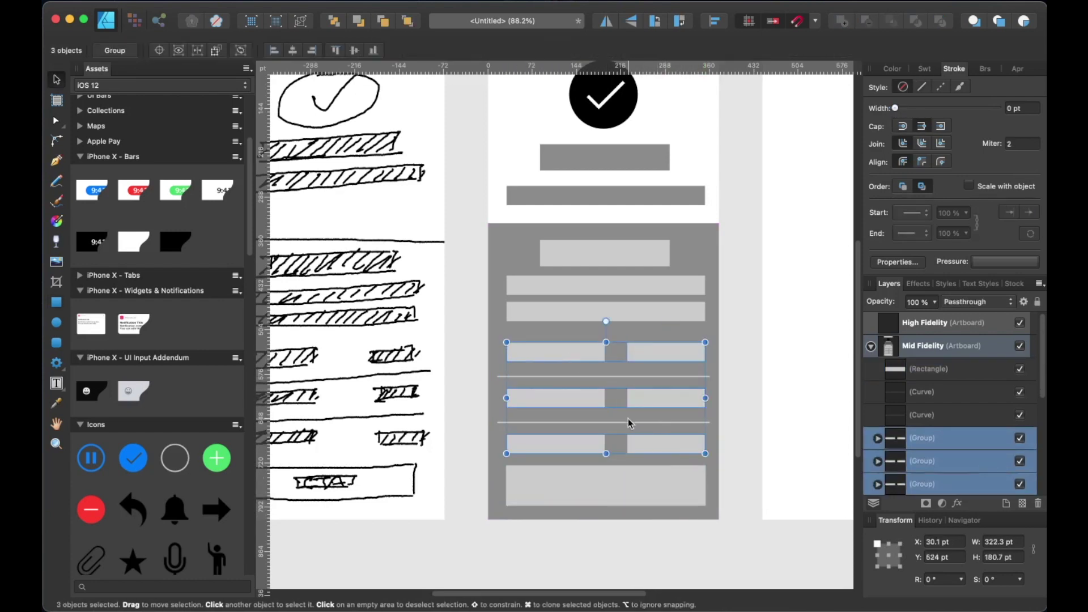
shift+click(632, 422)
shift+click(604, 376)
click(714, 21)
click(781, 138)
drag(705, 182, 708, 201)
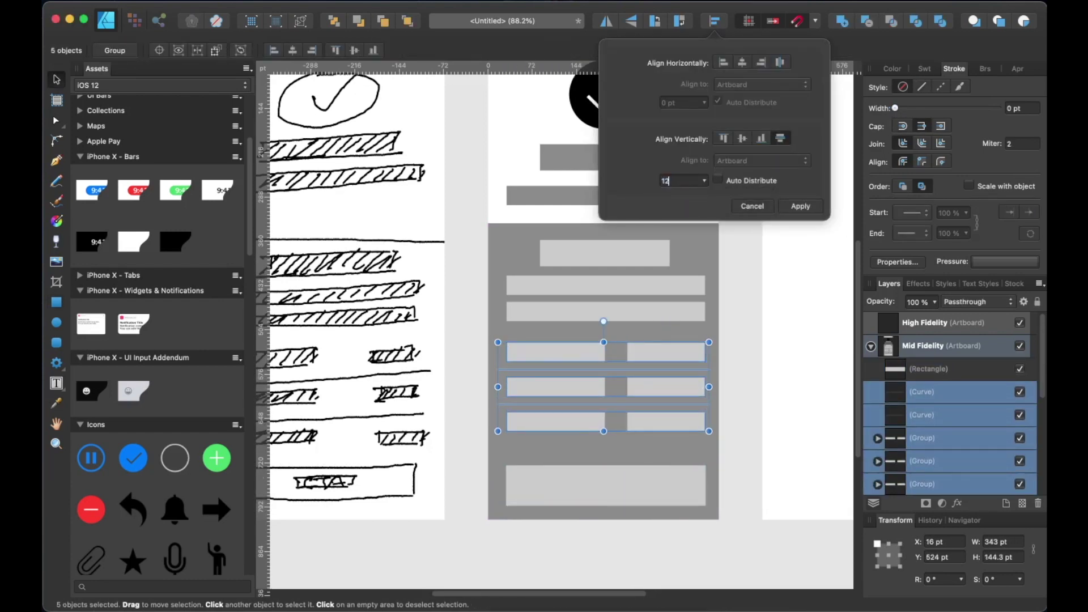
click(800, 206)
click(614, 486)
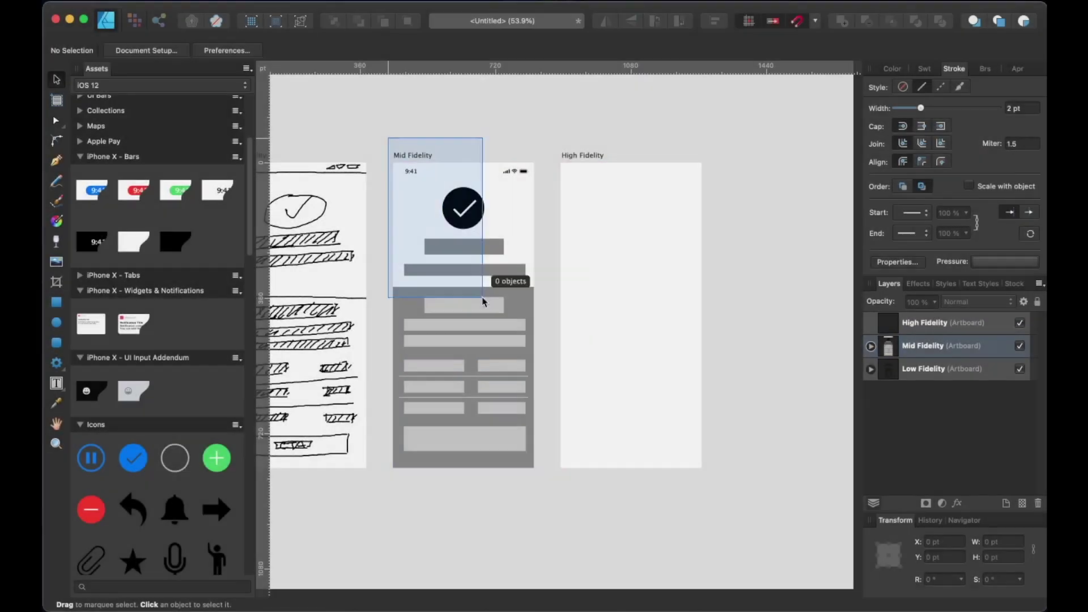
Step: Begin a marquee selection across the Mid Fidelity artboard's objects
drag(483, 299, 527, 417)
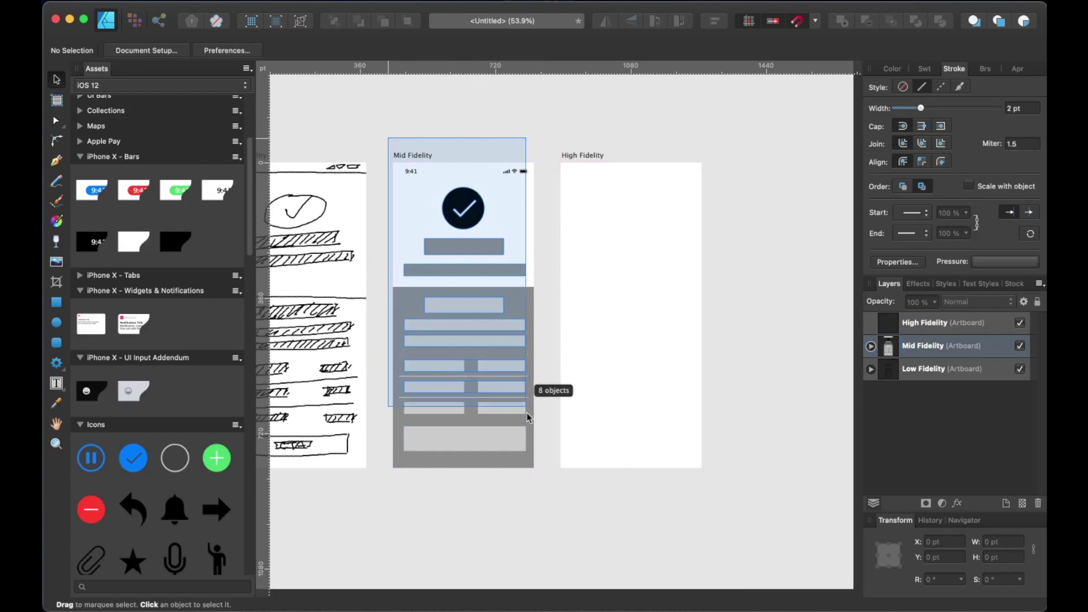
Step: Duplicate all 14 Mid Fidelity objects onto the High Fidelity artboard and deselect
drag(526, 413, 552, 516)
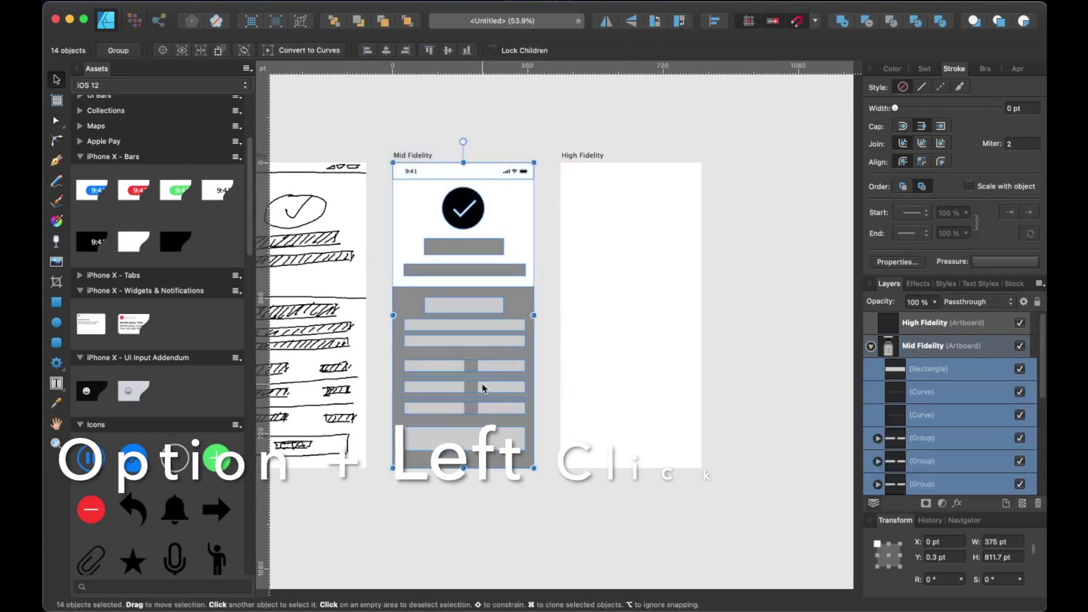
drag(470, 306, 641, 292)
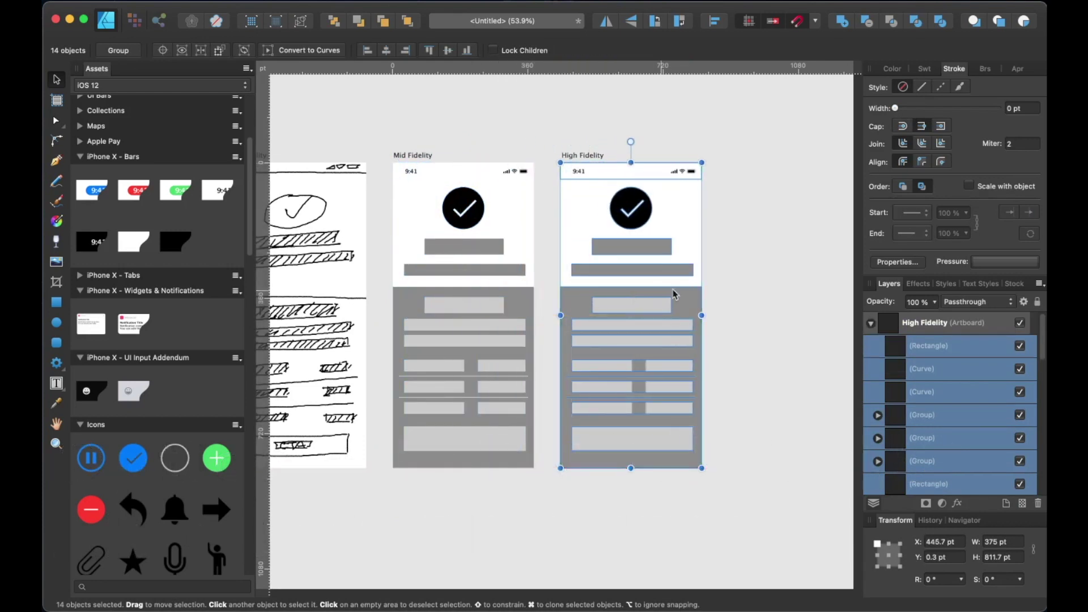
click(761, 271)
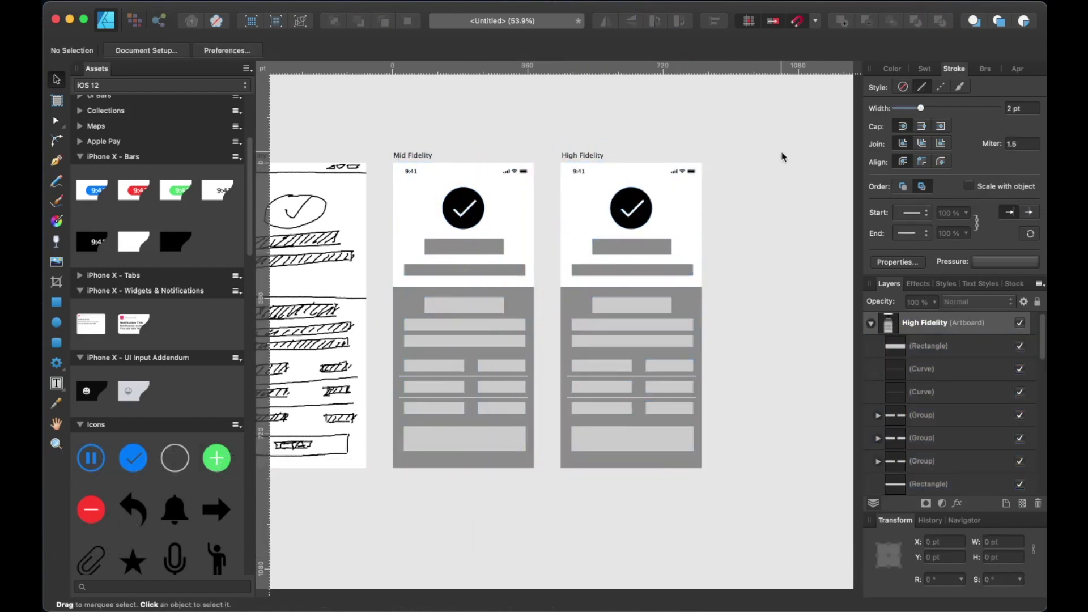
click(925, 69)
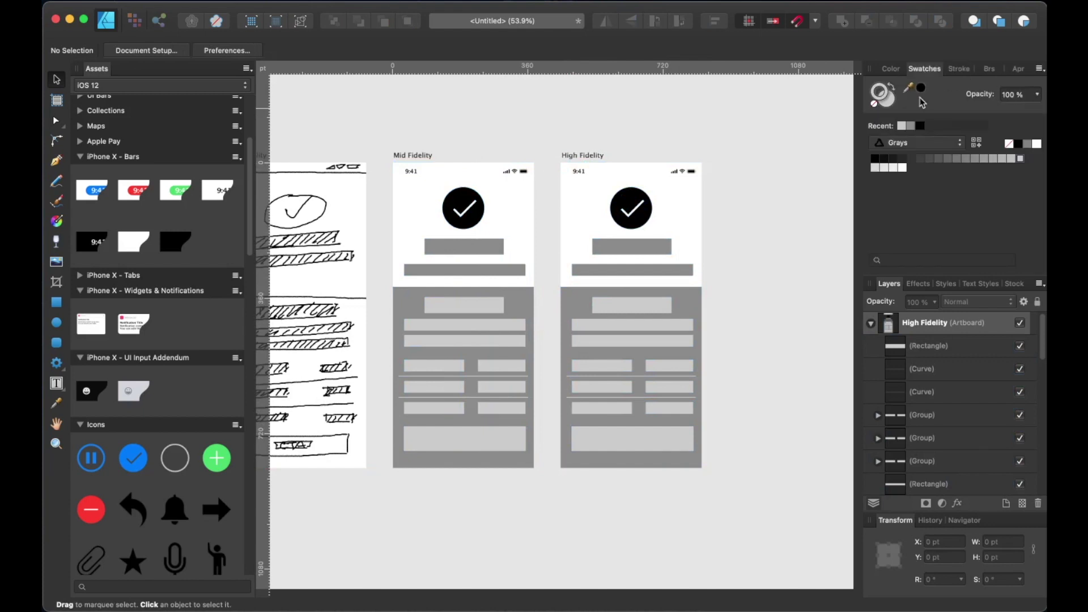
Step: Give the High Fidelity checkmark circle no stroke and a dark green 239551 fill
click(928, 145)
click(924, 161)
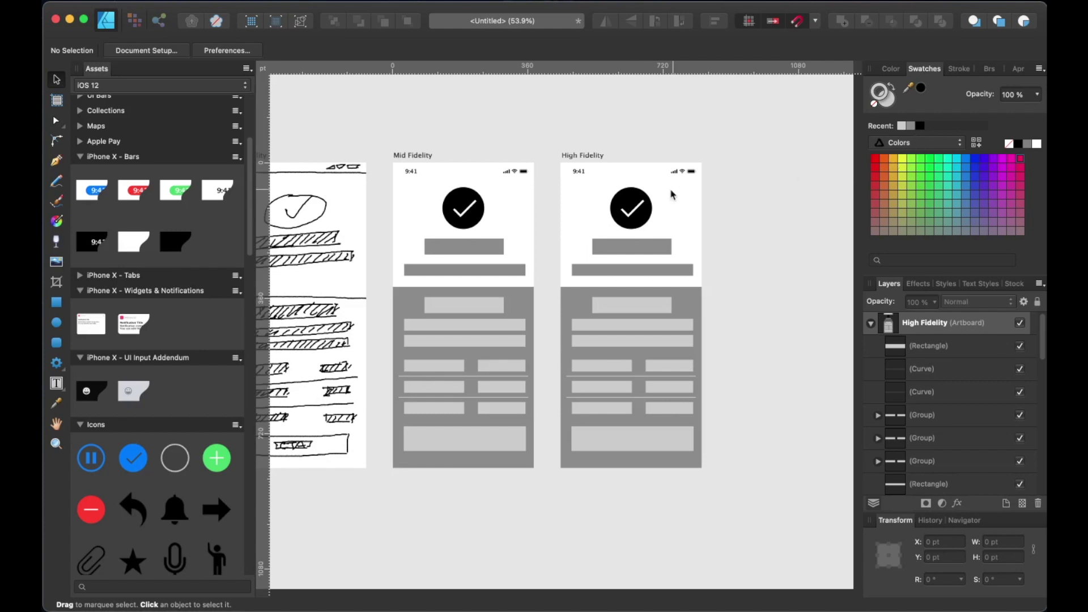
click(638, 221)
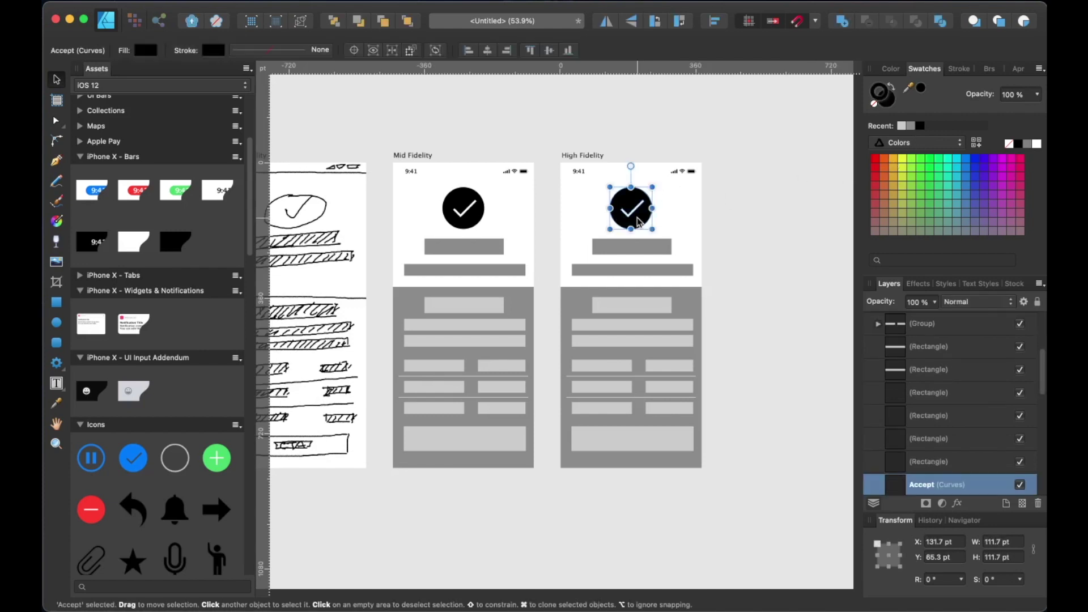
click(875, 105)
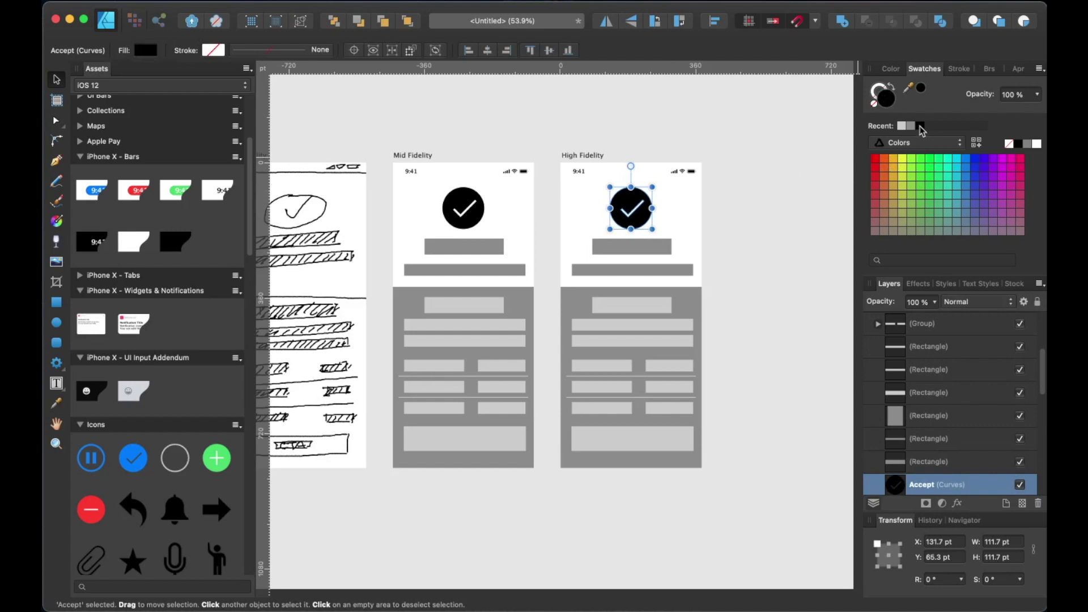
double_click(886, 102)
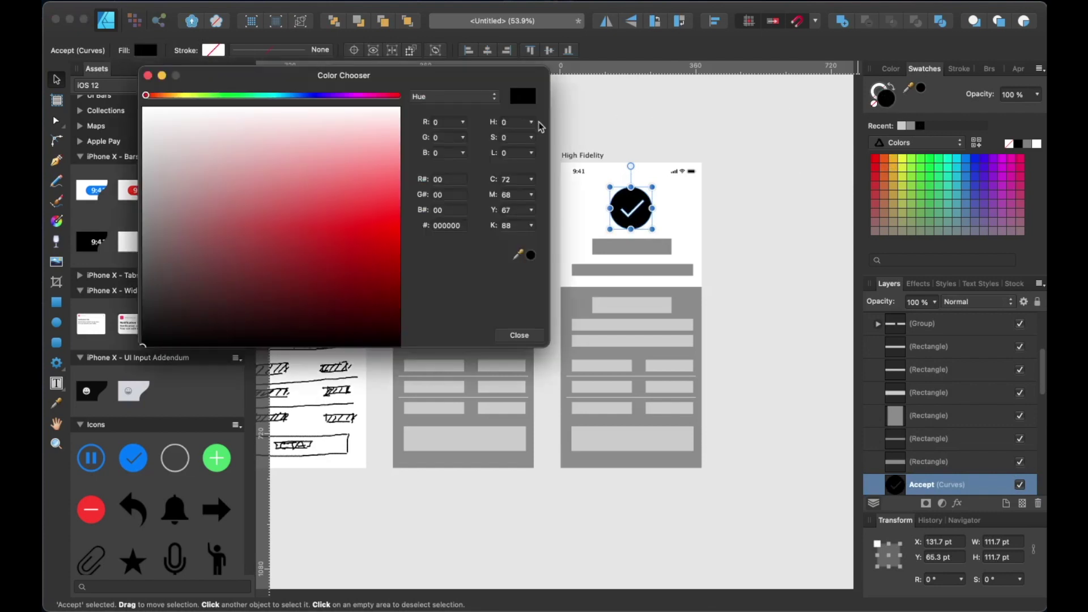
click(227, 95)
drag(255, 187, 297, 246)
drag(226, 95, 247, 95)
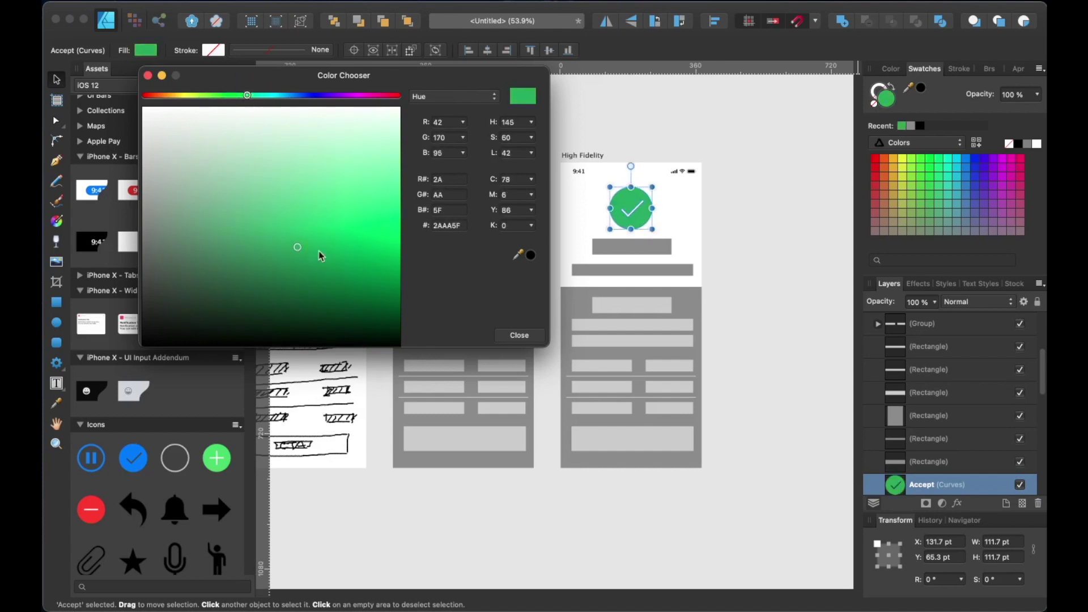
mouse_move(298, 249)
mouse_down()
mouse_move(284, 262)
mouse_move(302, 260)
mouse_up()
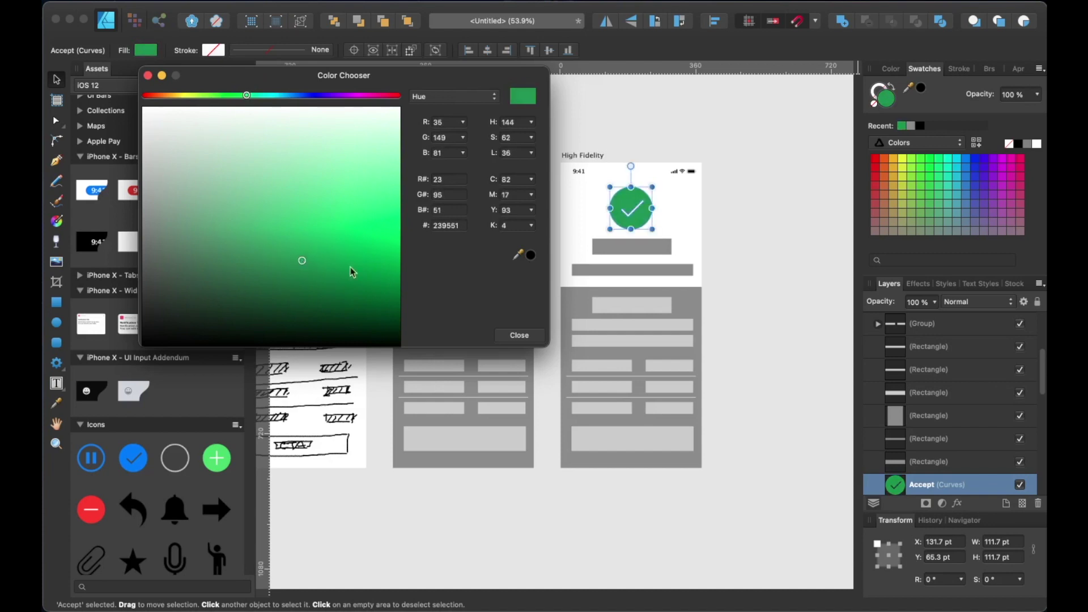
click(516, 334)
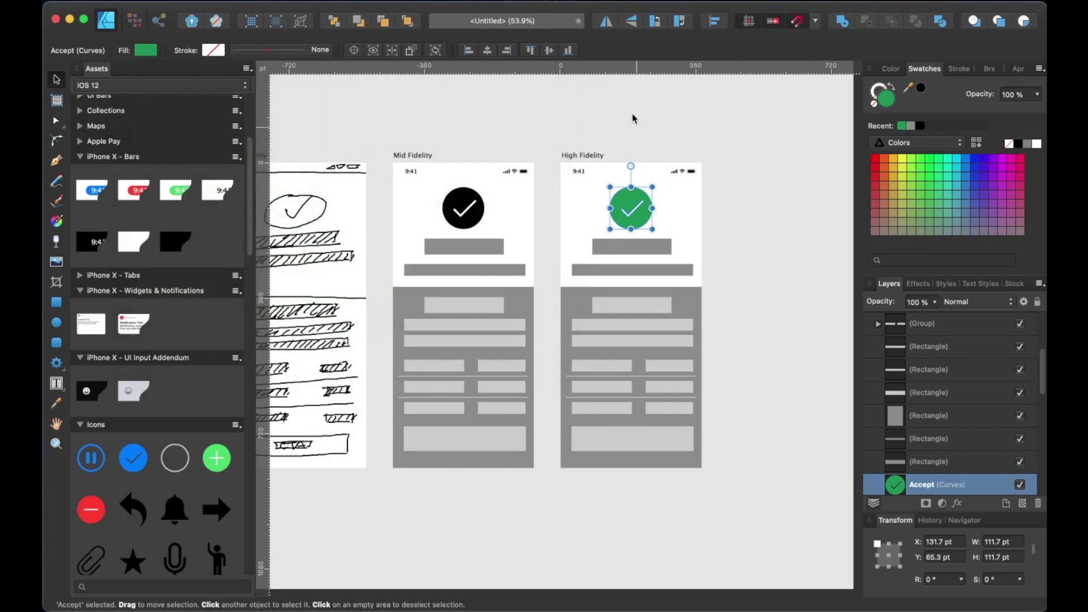
click(633, 119)
click(689, 304)
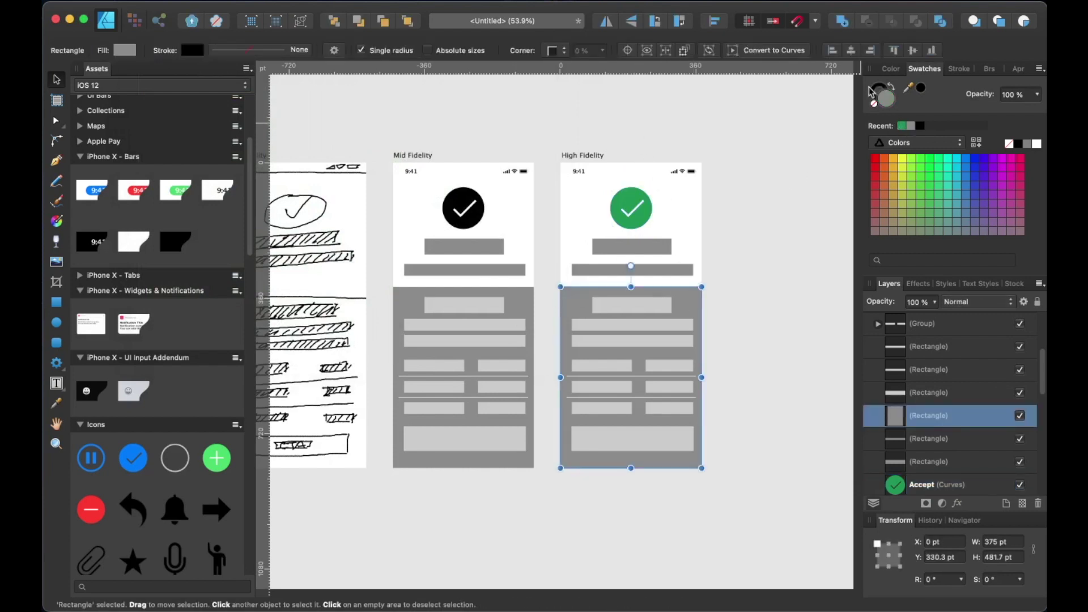
Step: Fill the lower panel green with rounded top corners and add a 'THANK YOU' heading
click(901, 126)
click(553, 49)
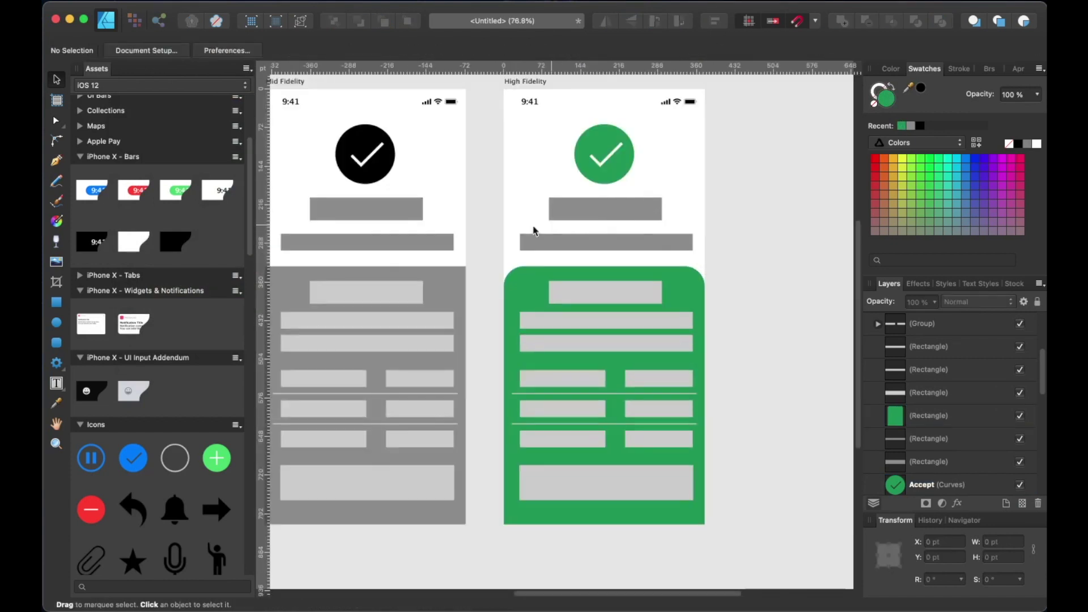
key(t)
click(605, 209)
click(102, 50)
click(249, 50)
text(THANK YOU)
key(ctrl+a)
drag(540, 208, 534, 208)
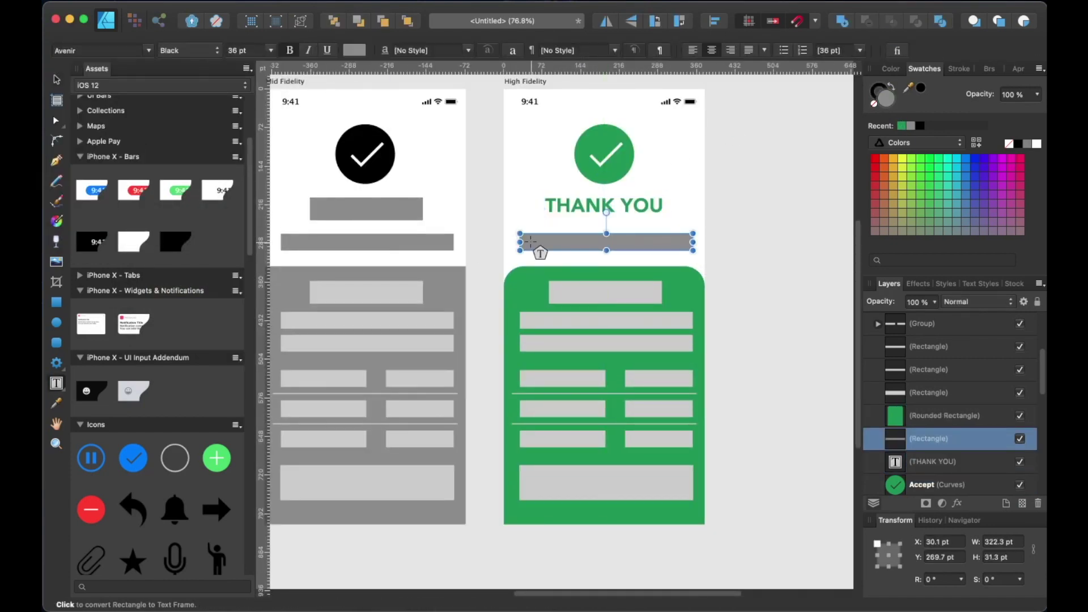
Step: Add a 'You' subtitle and an 'Order Status' heading on the card
click(572, 241)
text(You)
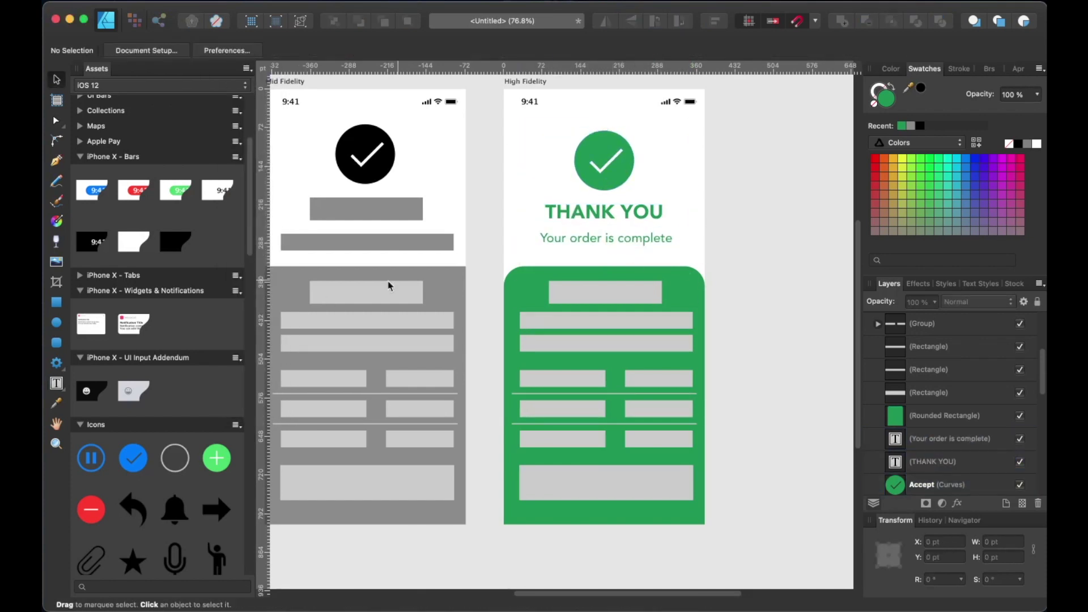
click(606, 292)
click(916, 142)
click(935, 131)
text(Order Status)
Step: Add the 24 pt purchase paragraph with 36 pt leading, bolding $10,000.00, 50 and GME
click(605, 320)
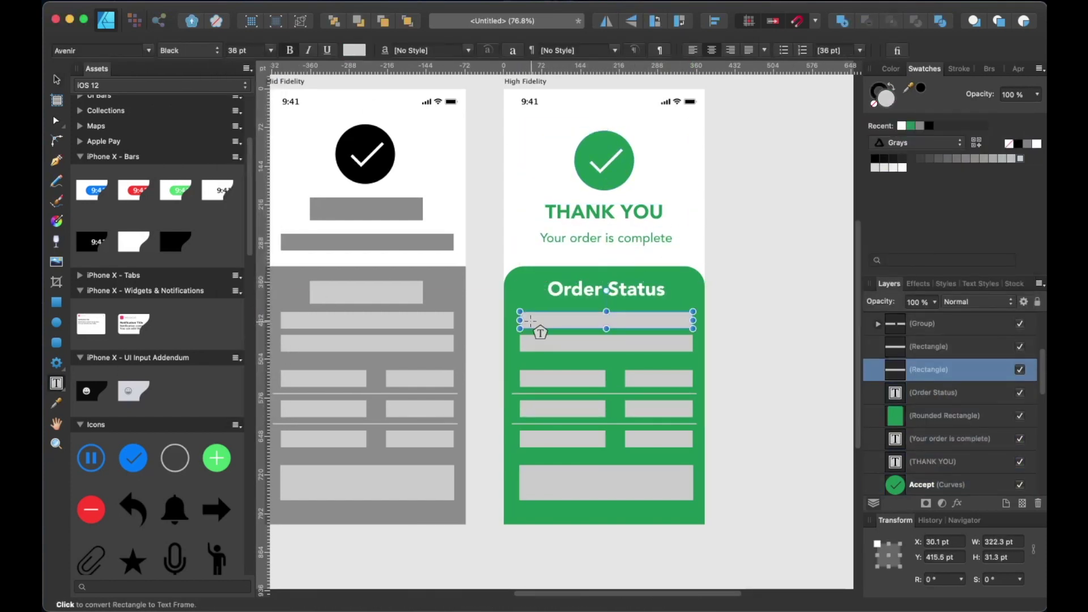
click(271, 49)
click(248, 283)
text(You invested $10,000.00 and)
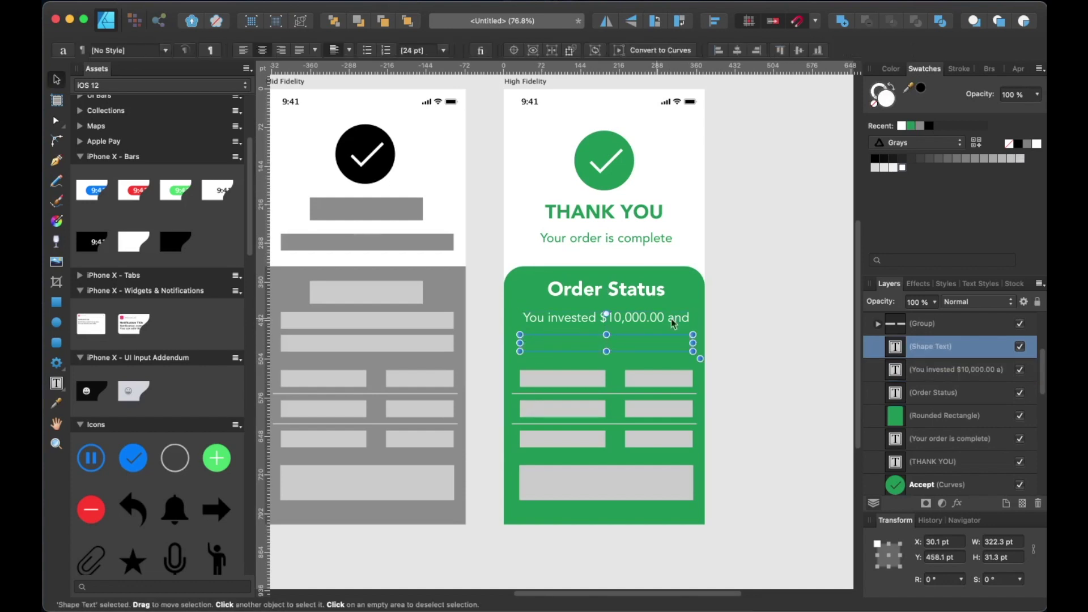
text( redeived 50 shares of GME.)
key(super+a)
click(892, 50)
click(862, 404)
double_click(632, 318)
key(super+b)
double_click(587, 337)
key(super+b)
double_click(668, 337)
key(super+b)
Step: Fill the first rows with 'Market Price' / '$200.00' and 'Shares Purchase' / '50', labels bold
click(563, 379)
text(Market Price)
click(291, 51)
click(659, 379)
text($200.00)
click(559, 411)
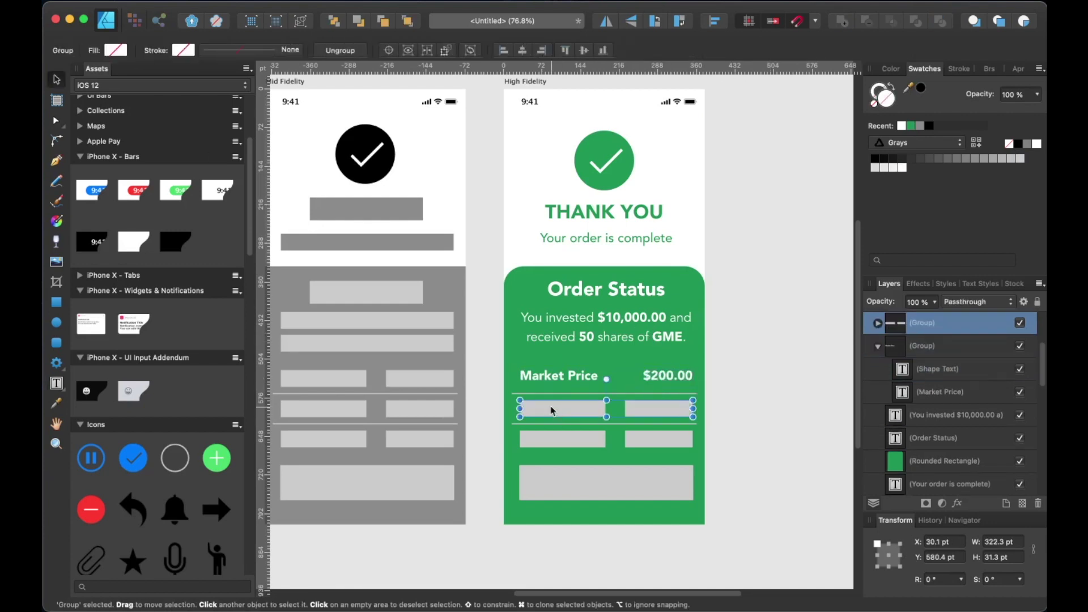
text(Shares Purchase)
key(super+a)
key(super+b)
click(659, 409)
text(50)
Step: Add a bold 'Total' row showing '$10,000.00' in bold
click(544, 439)
text(Total)
key(super+a)
key(super+b)
click(658, 440)
text($10,000.00)
key(super+a)
key(super+b)
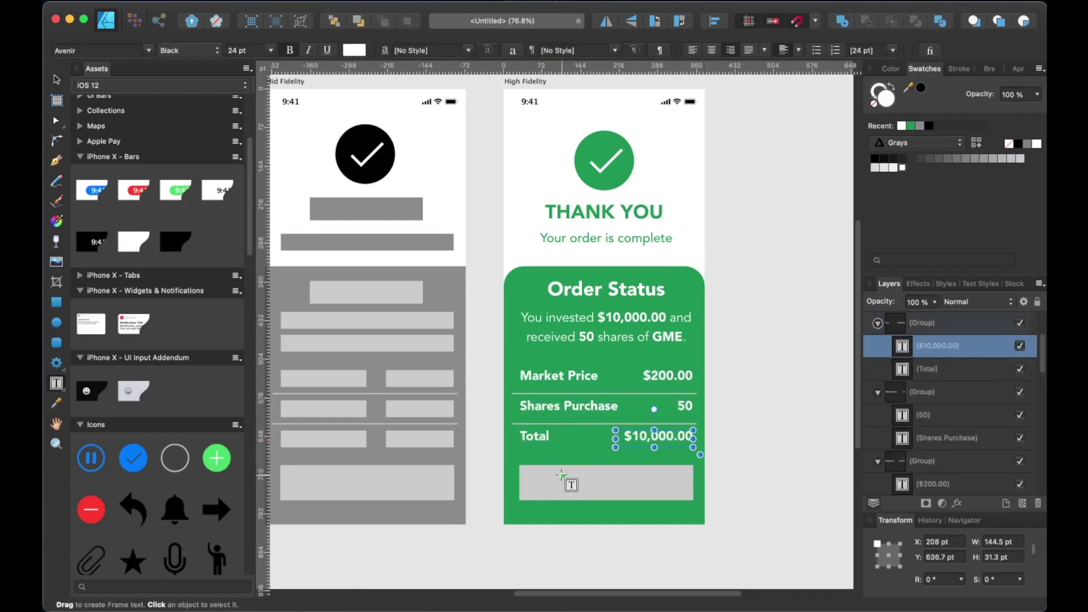
Step: Place a 'Done' label inside the bottom button and fit all three artboards in view
click(607, 482)
scroll(678, 353, down, 3)
scroll(678, 353, up, 5)
key(t)
drag(563, 472, 649, 491)
text(Done)
key(Escape)
double_click(603, 396)
click(271, 50)
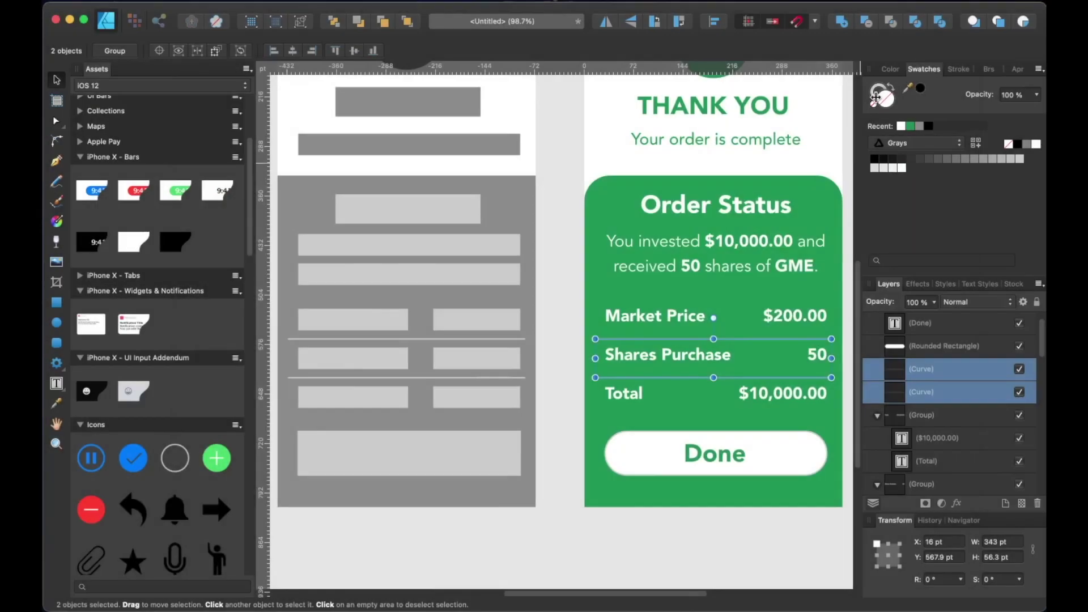
key(Escape)
key(super+0)
key(Tab)
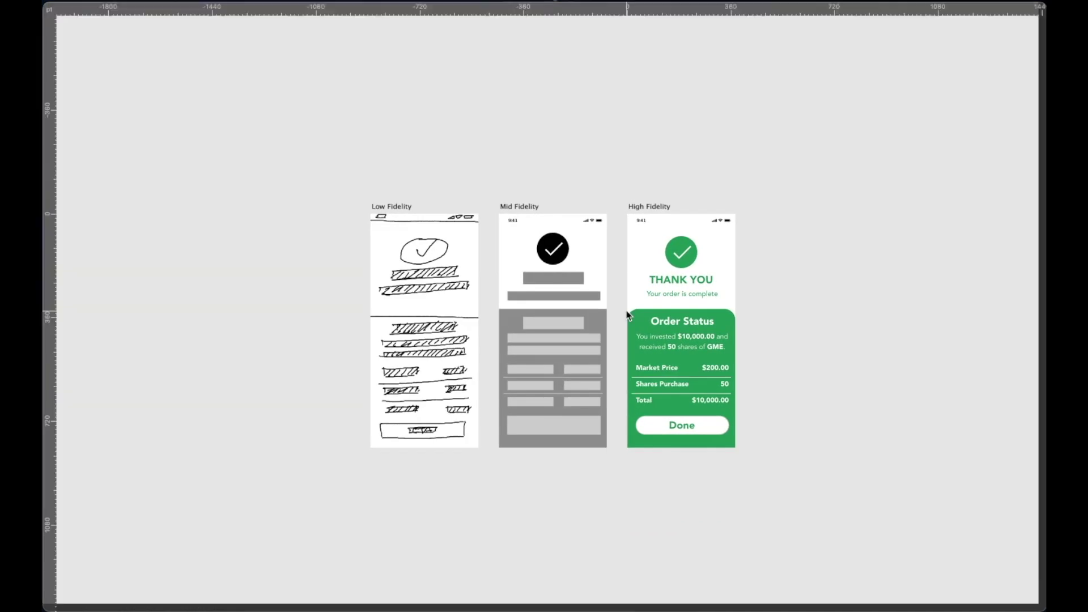
Step: Set the Done button's rounded rectangle stroke to None, then frame the three screens
scroll(652, 331, up, 4)
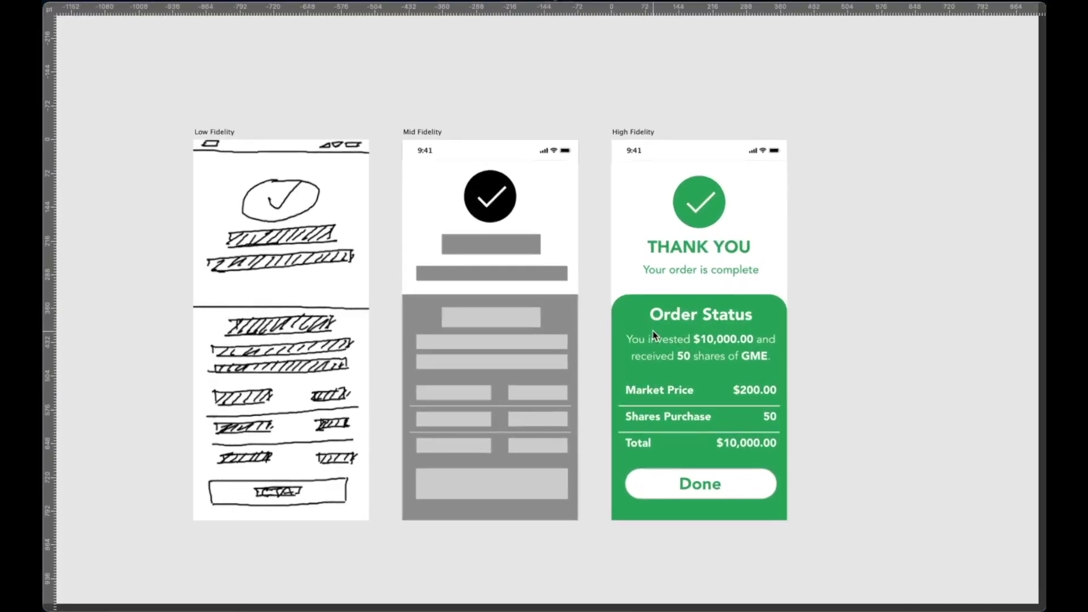
scroll(652, 326, up, 3)
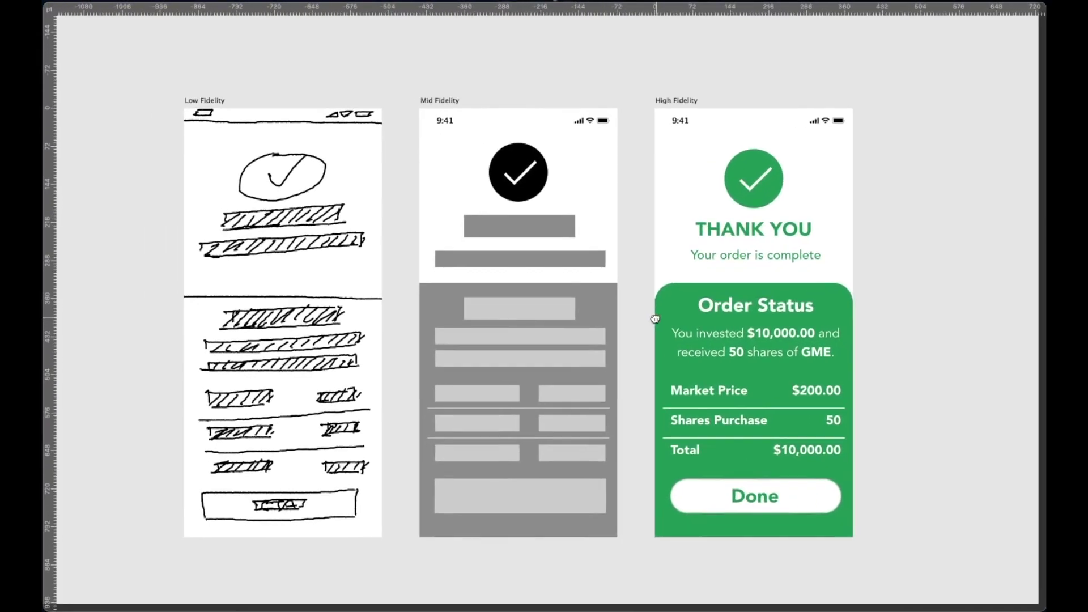
drag(668, 321, 672, 318)
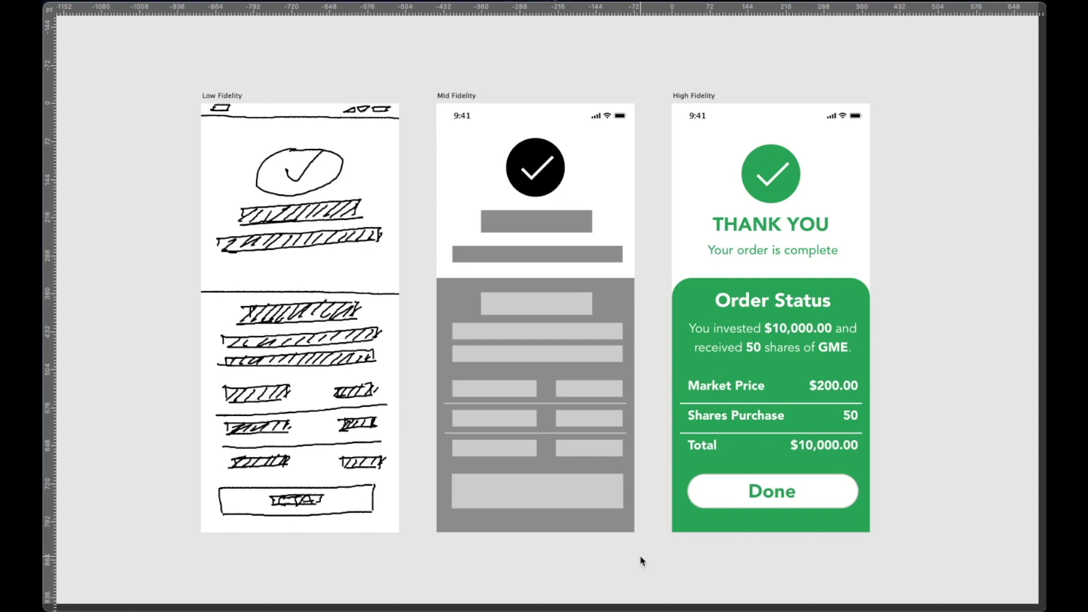
scroll(650, 507, down, 3)
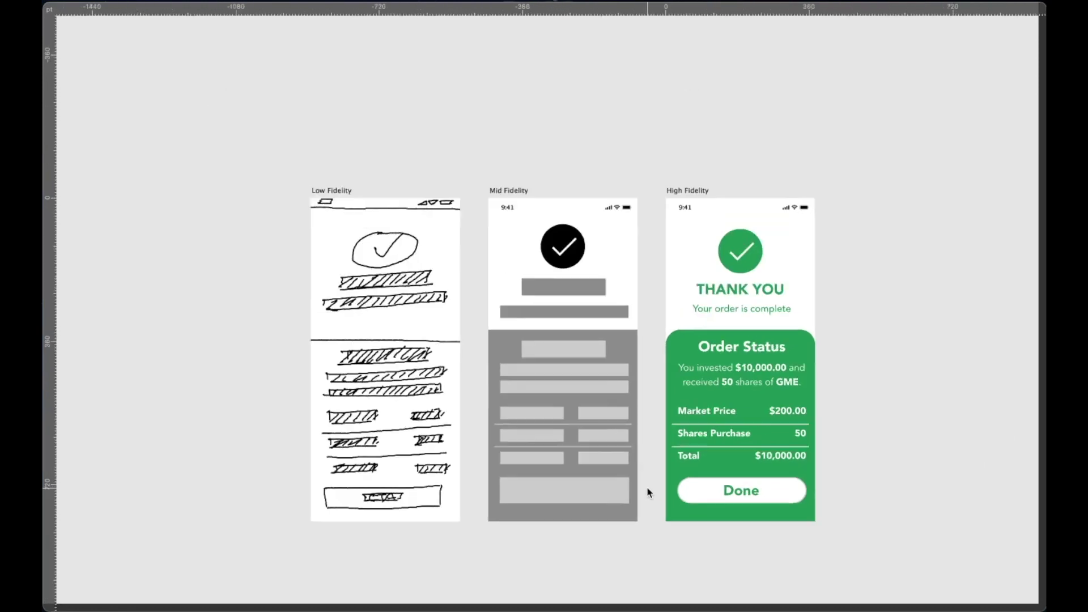
key(Tab)
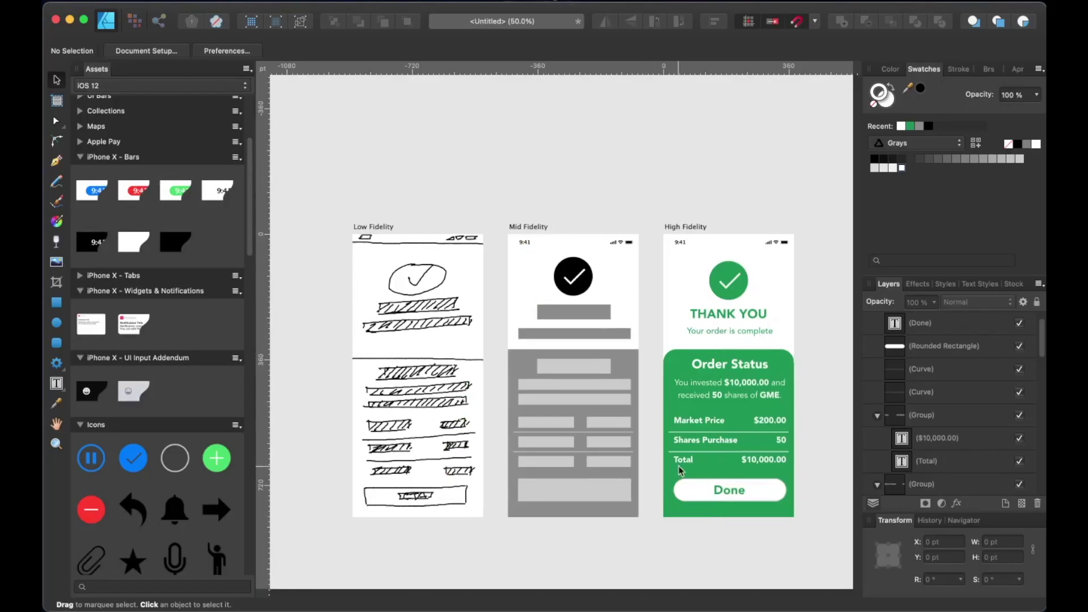
click(687, 488)
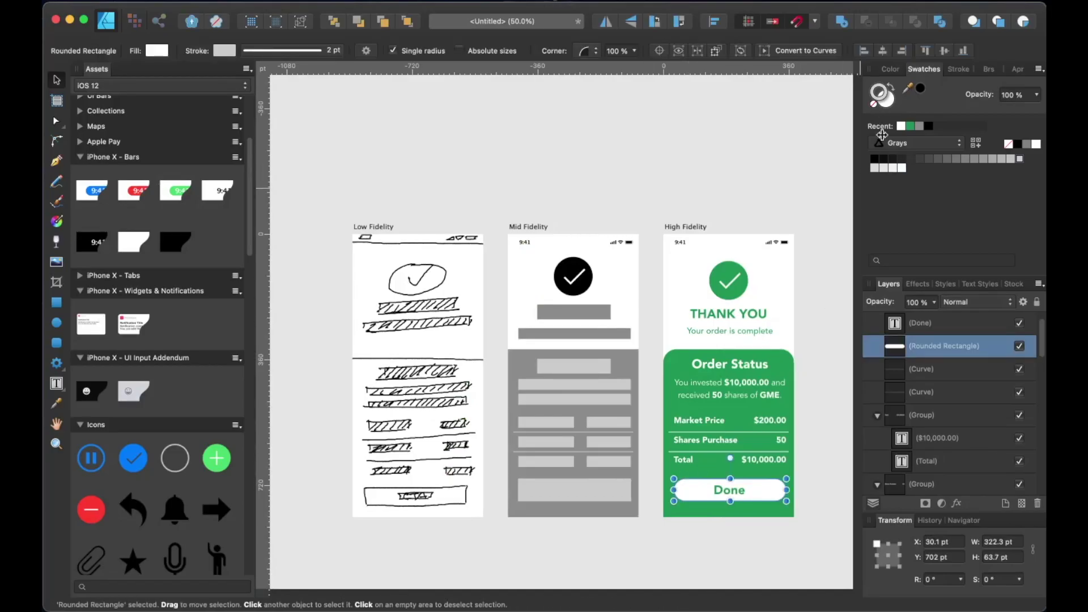
click(875, 105)
click(818, 258)
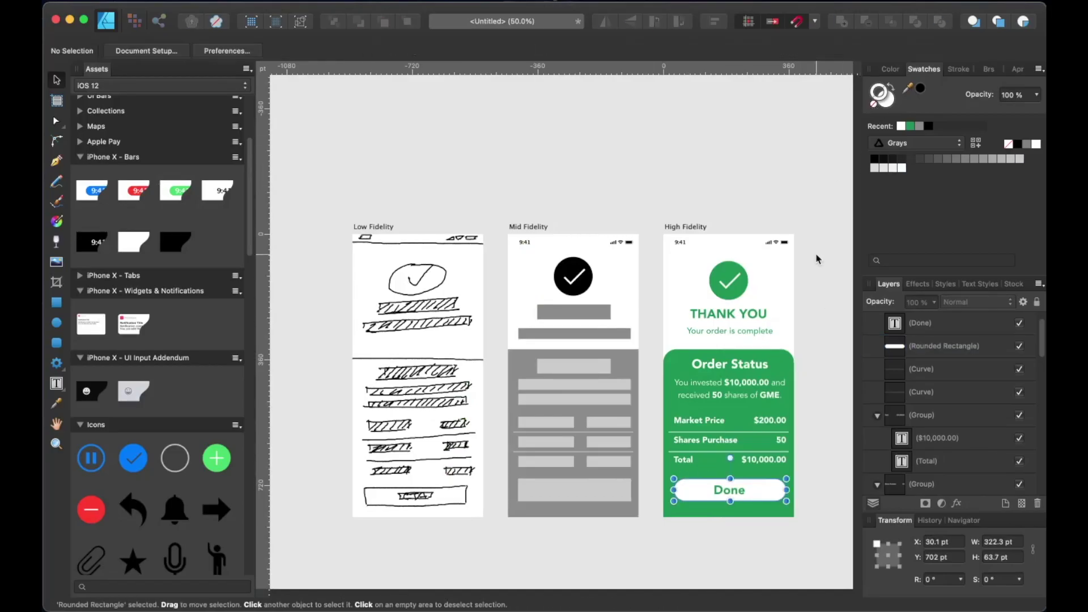
scroll(715, 452, up, 2)
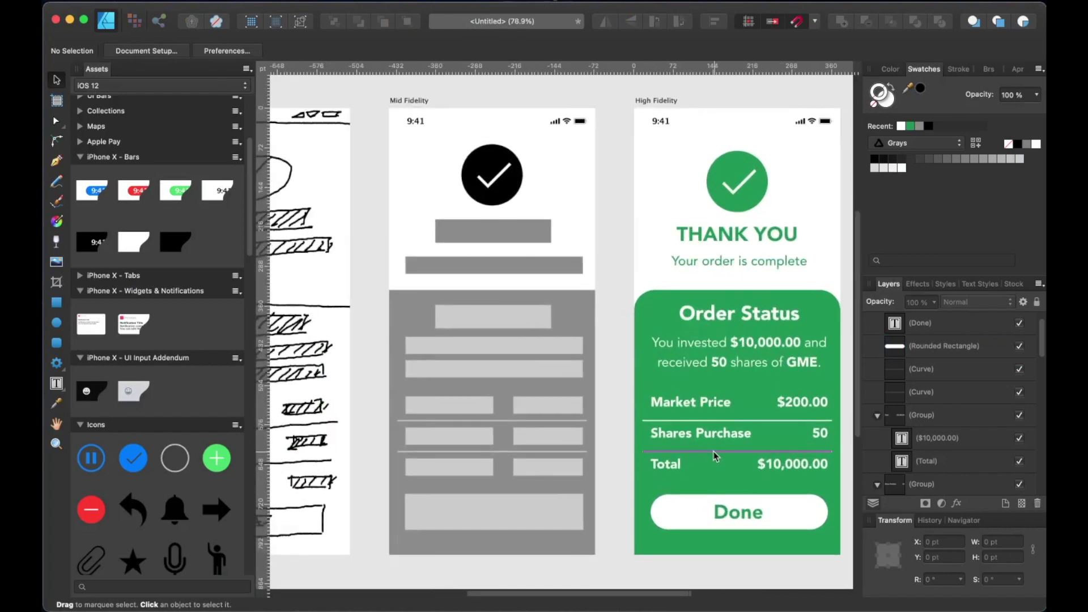
key(Tab)
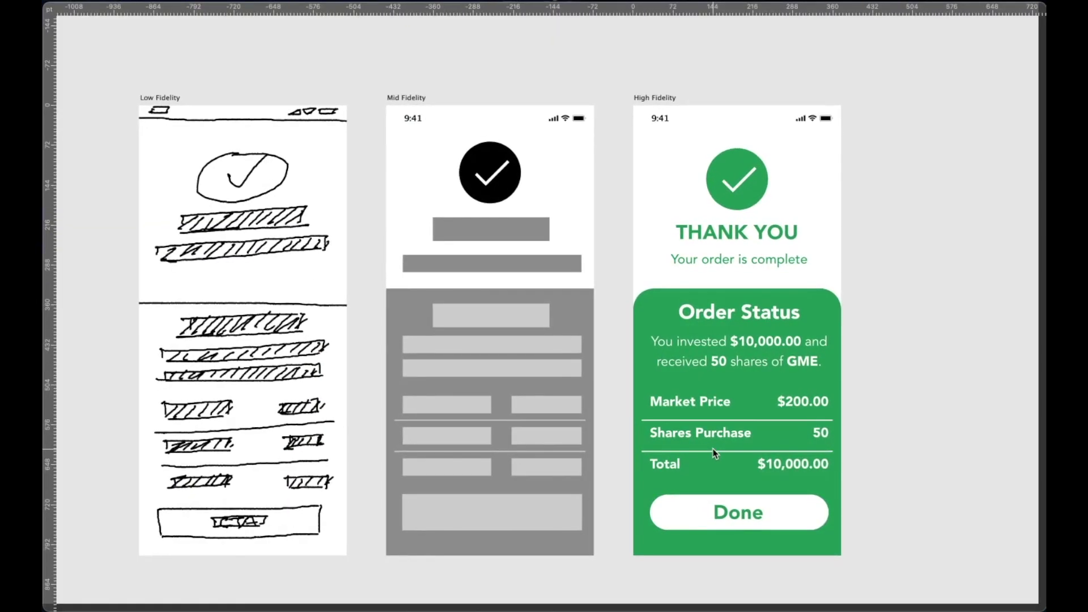
drag(662, 444, 702, 429)
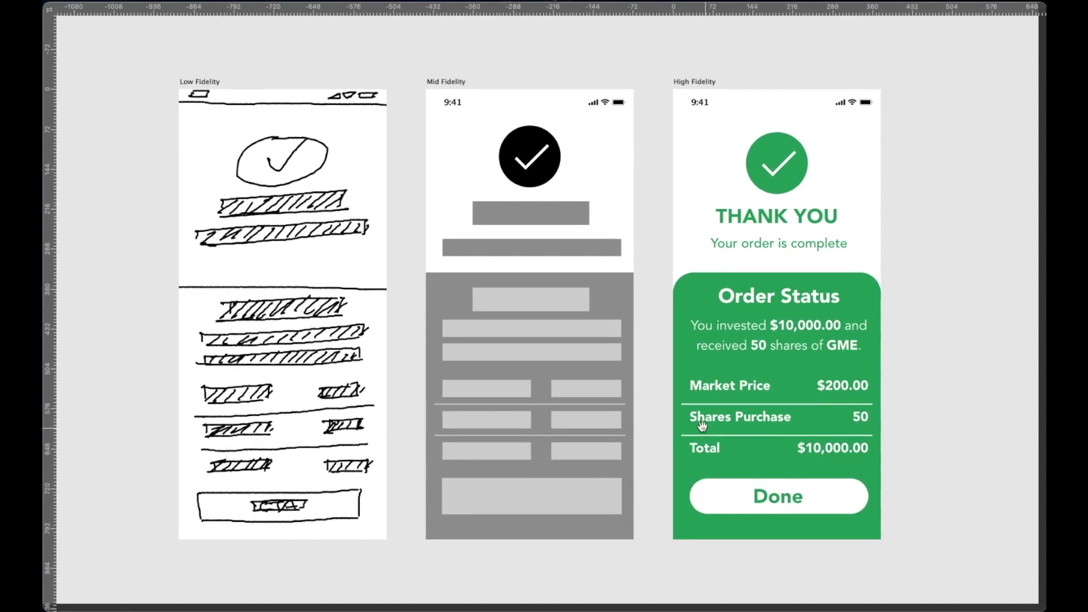